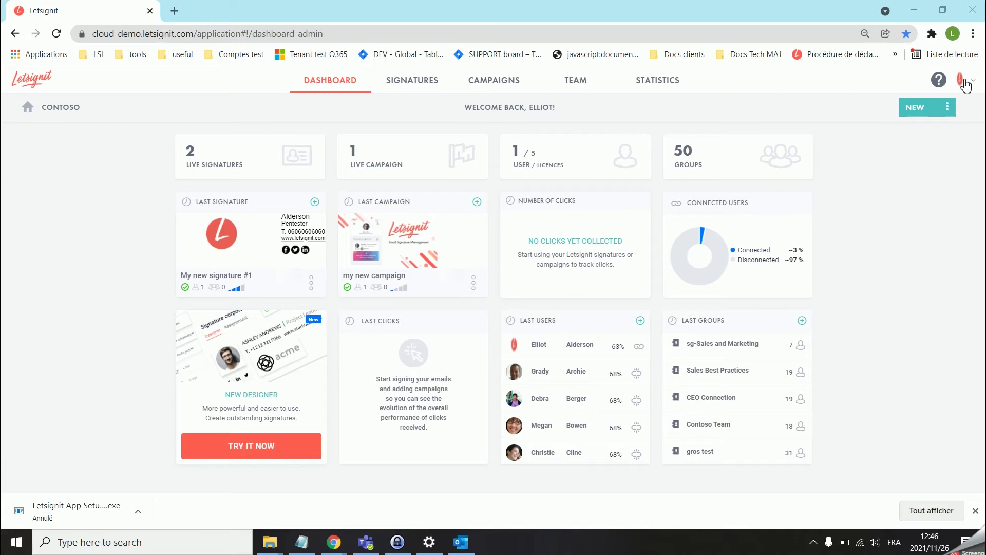
- Go to the Download for Outlook setup page from the avatar menu
click(960, 83)
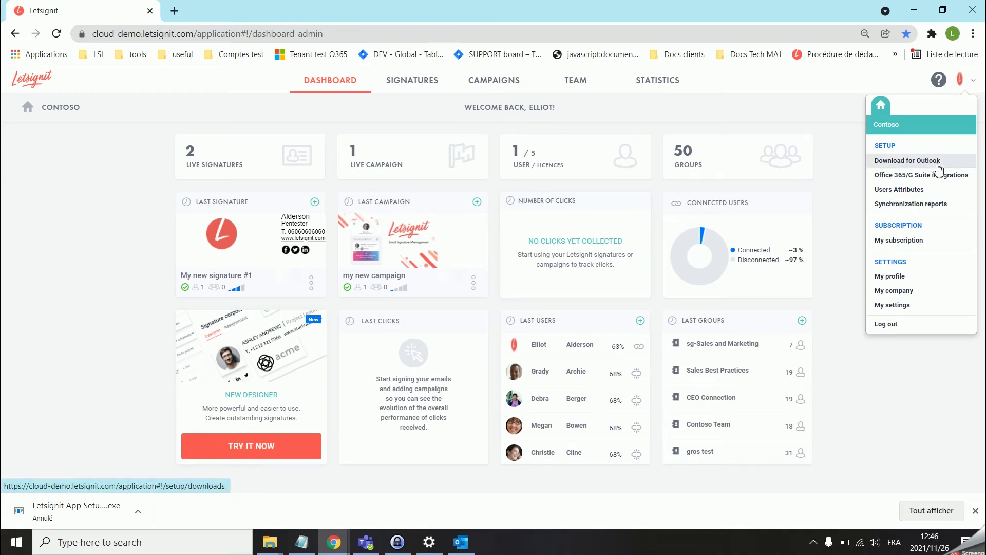
click(938, 167)
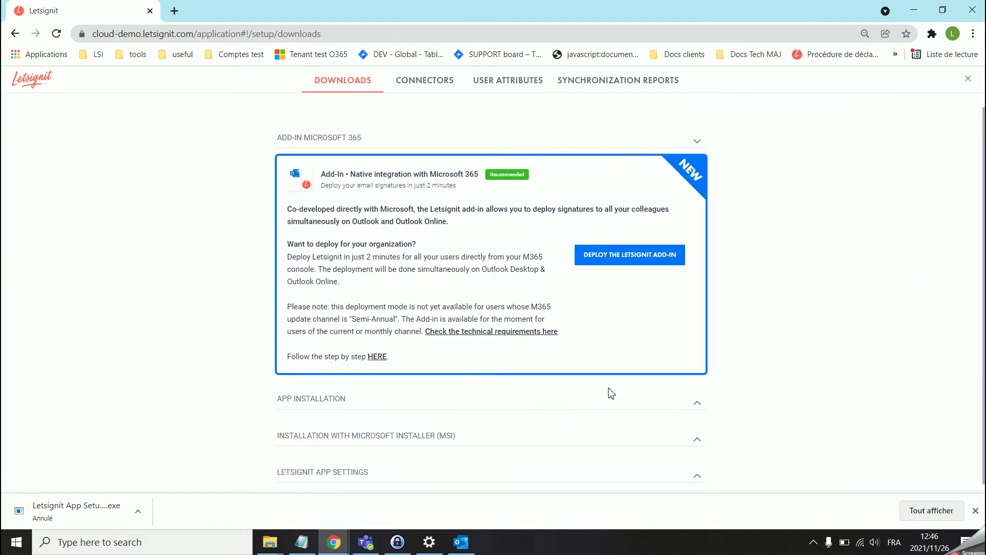
- Collapse the Microsoft 365 add-in, expand App Installation, and copy the Windows x86 download link
click(702, 141)
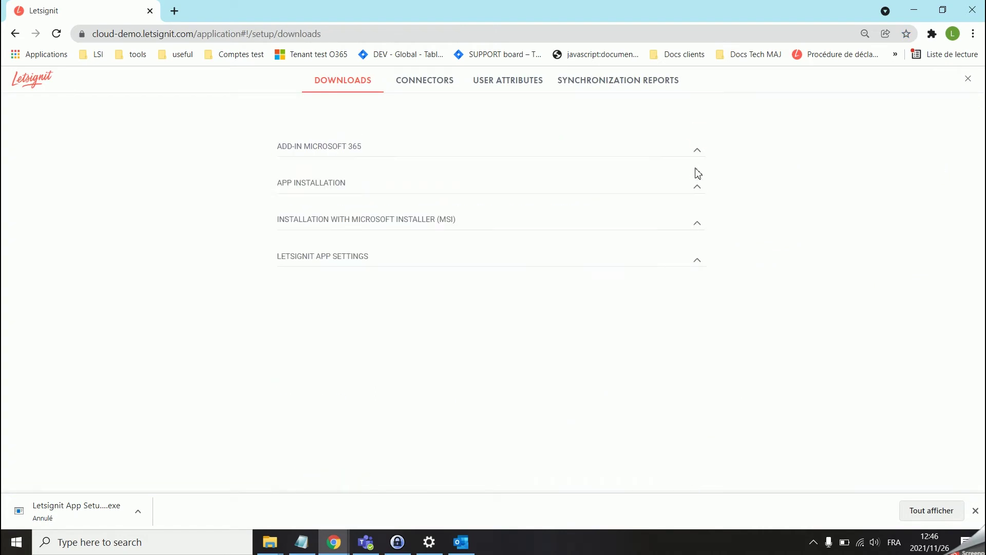
click(694, 186)
scroll(671, 216, down, 3)
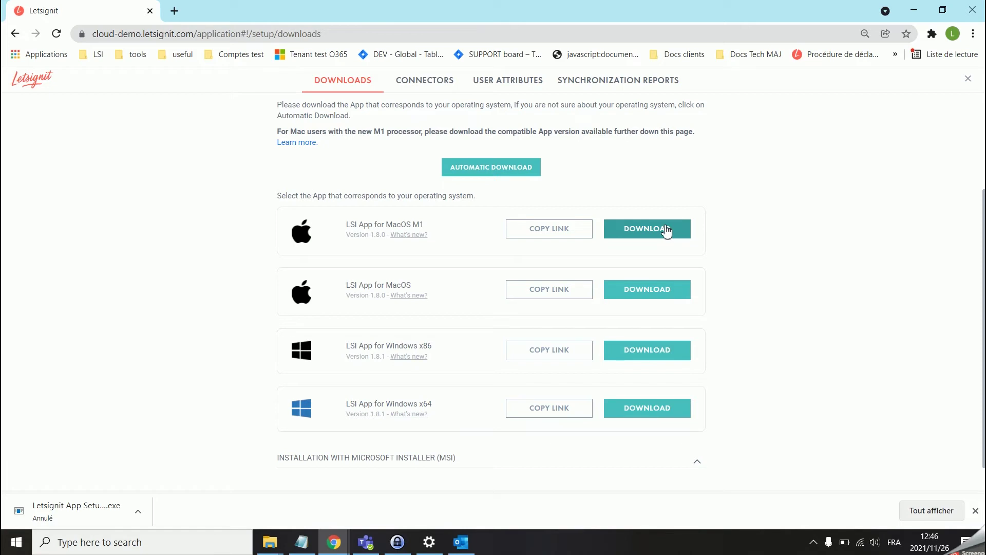
scroll(560, 295, down, 1)
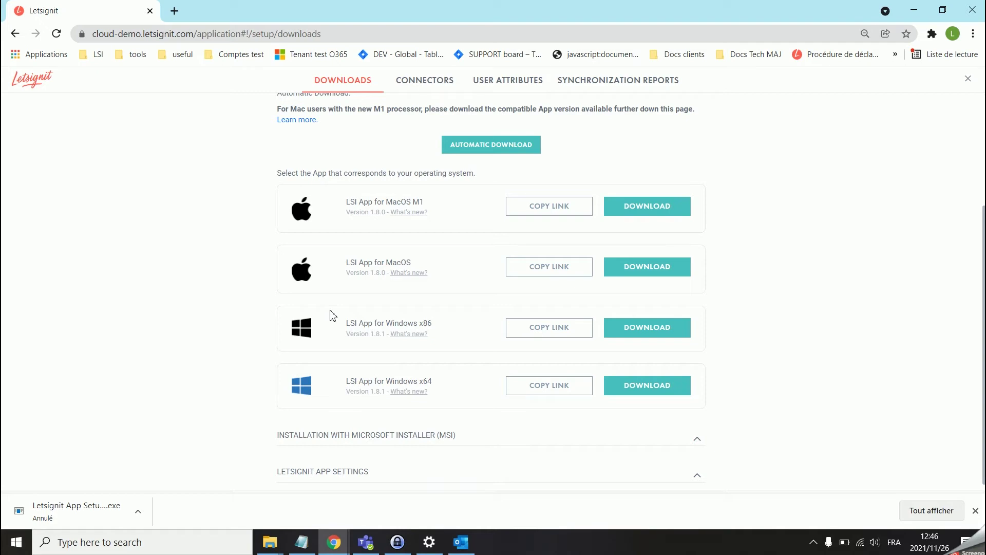
click(552, 327)
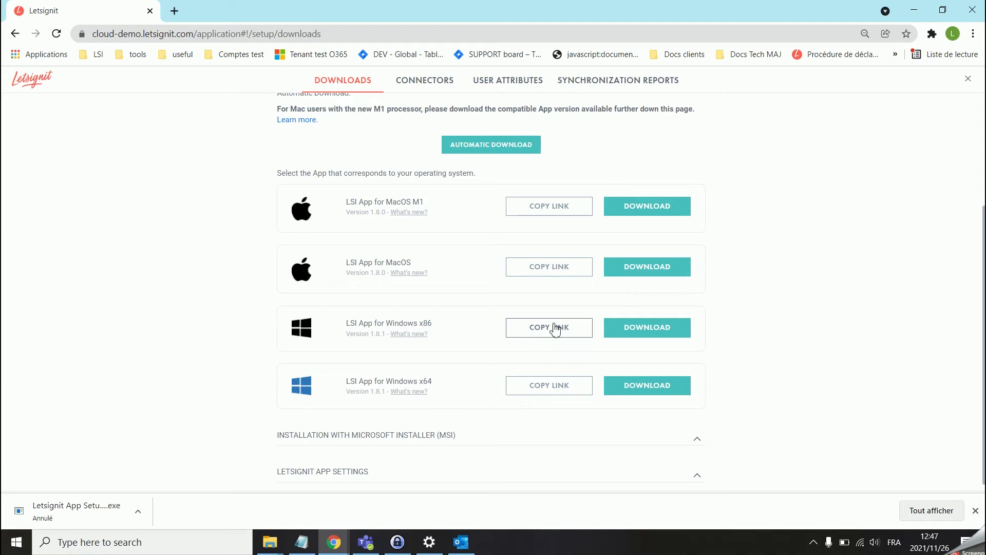
mouse_move(435, 382)
mouse_down()
mouse_move(417, 379)
mouse_move(437, 386)
mouse_up()
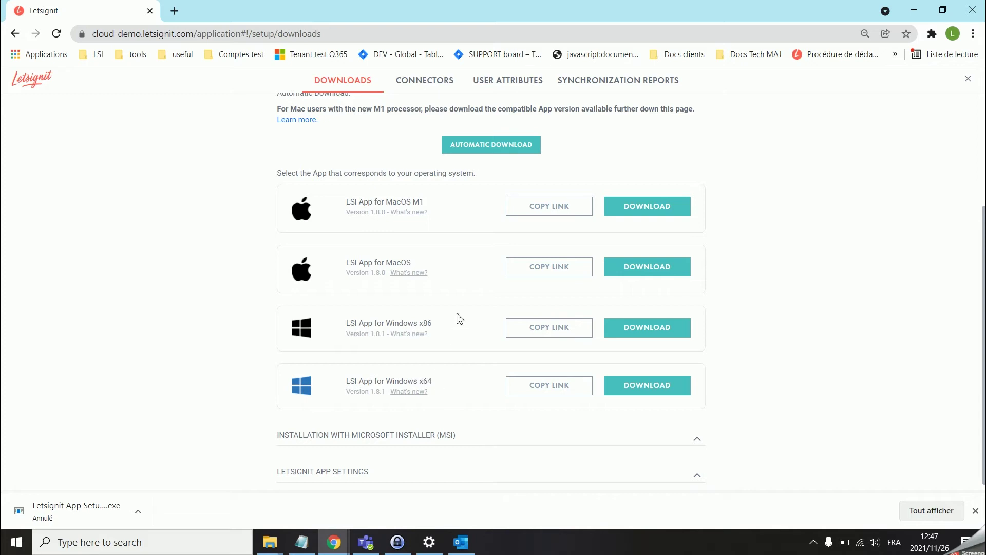
scroll(850, 115, up, 3)
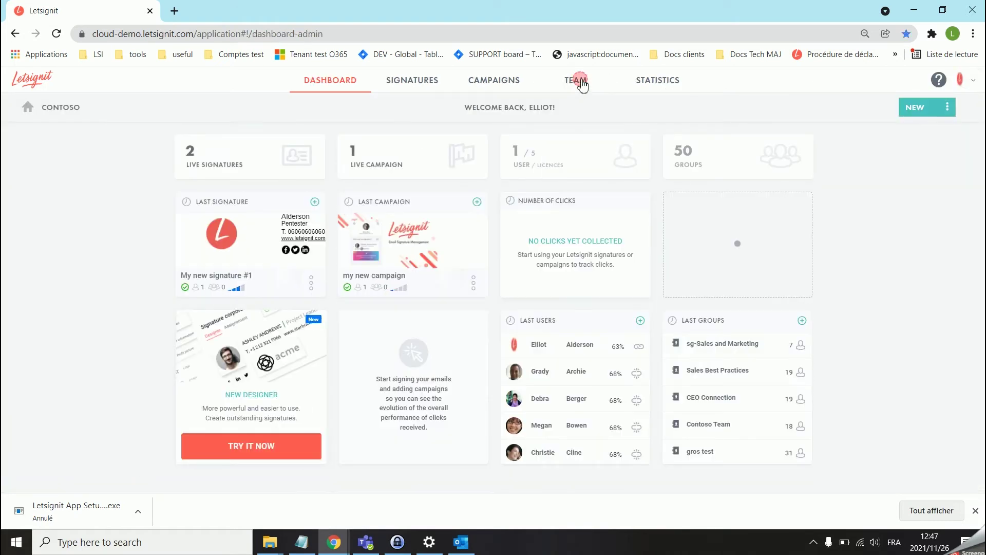
- Send the app invitation email to the admin user from TEAM, then view it in Outlook
click(582, 86)
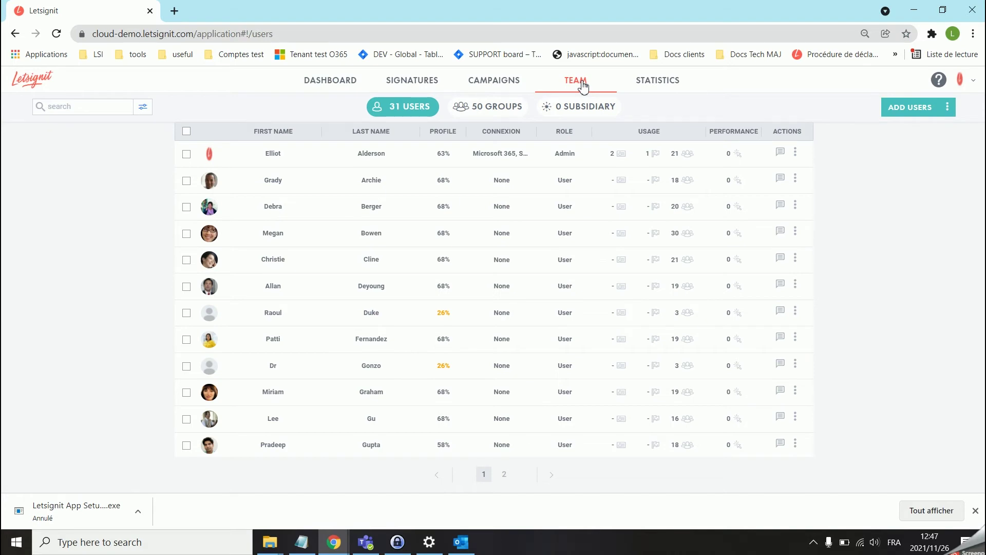
click(188, 156)
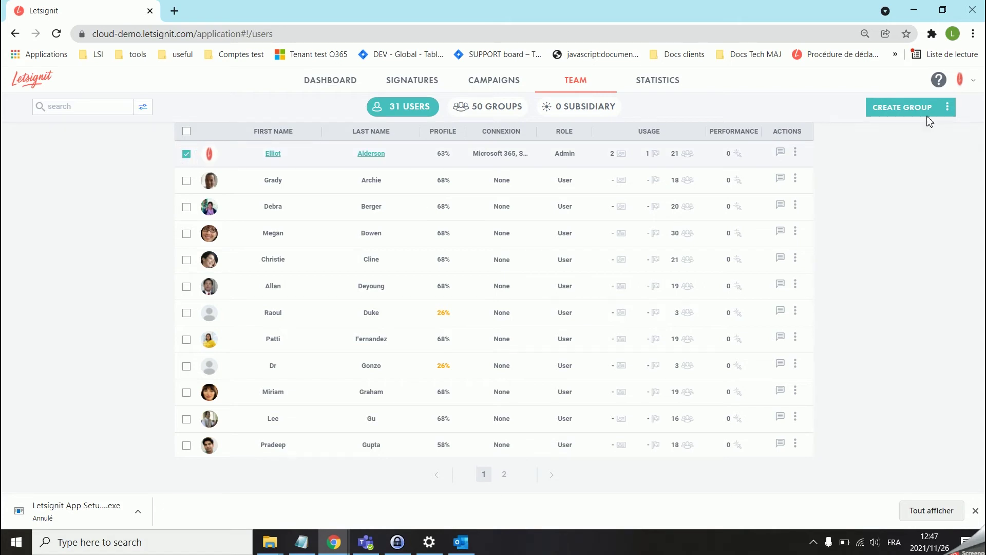
click(948, 108)
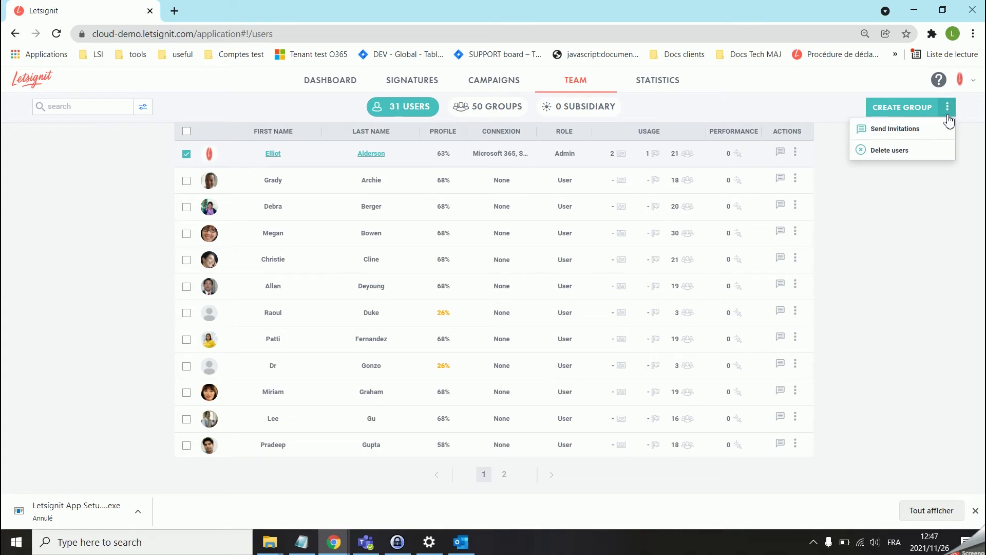
click(921, 135)
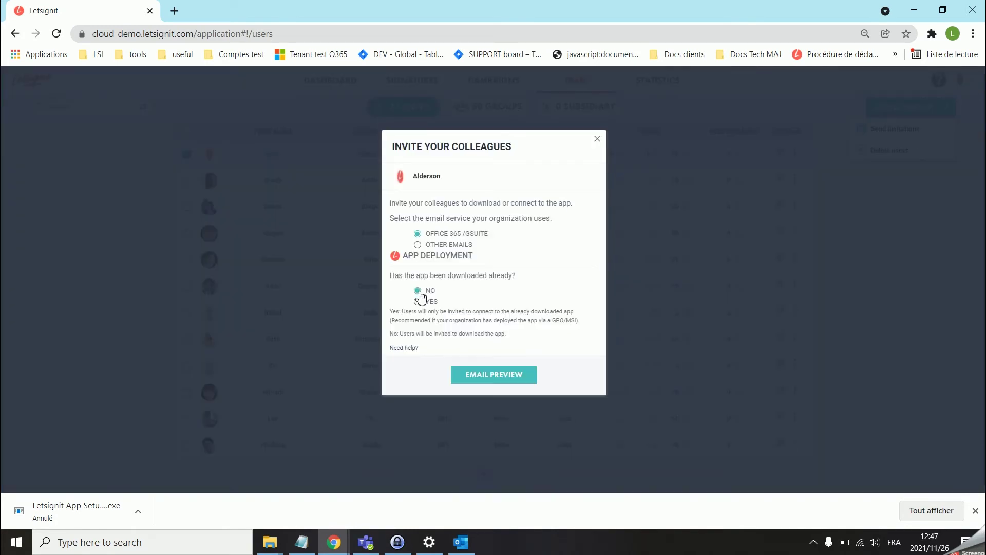
click(491, 376)
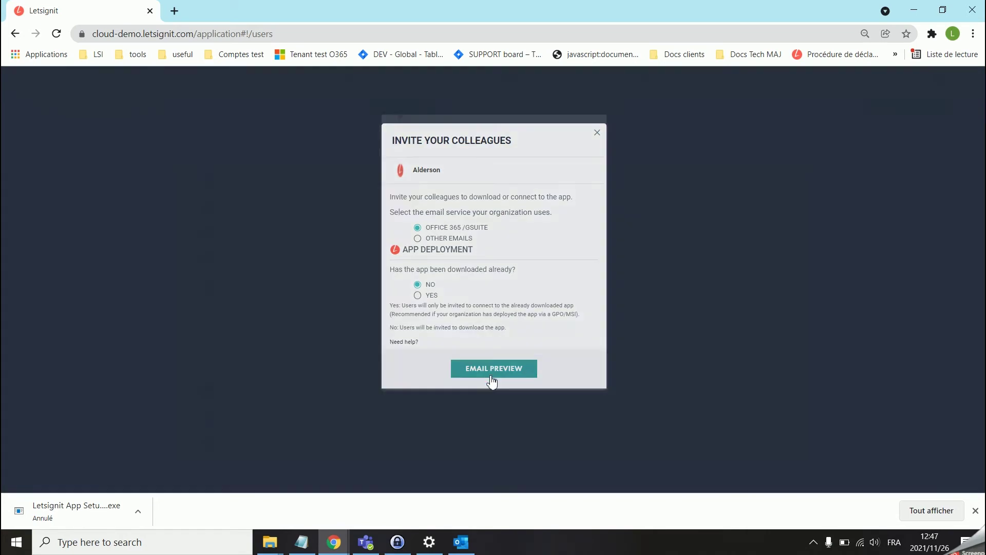
click(501, 395)
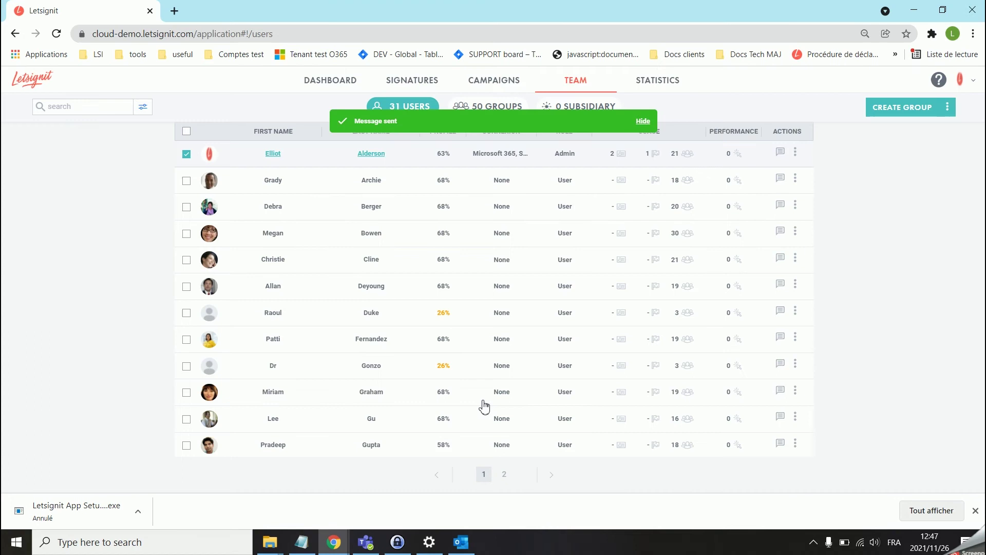
click(462, 541)
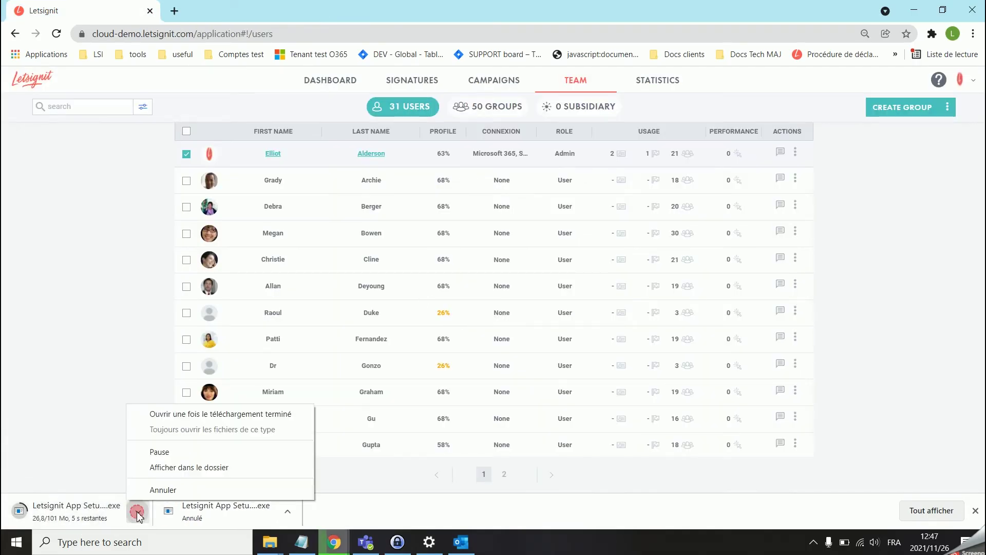
- Cancel the Chrome app download and launch Letsignit App from Windows search
click(154, 494)
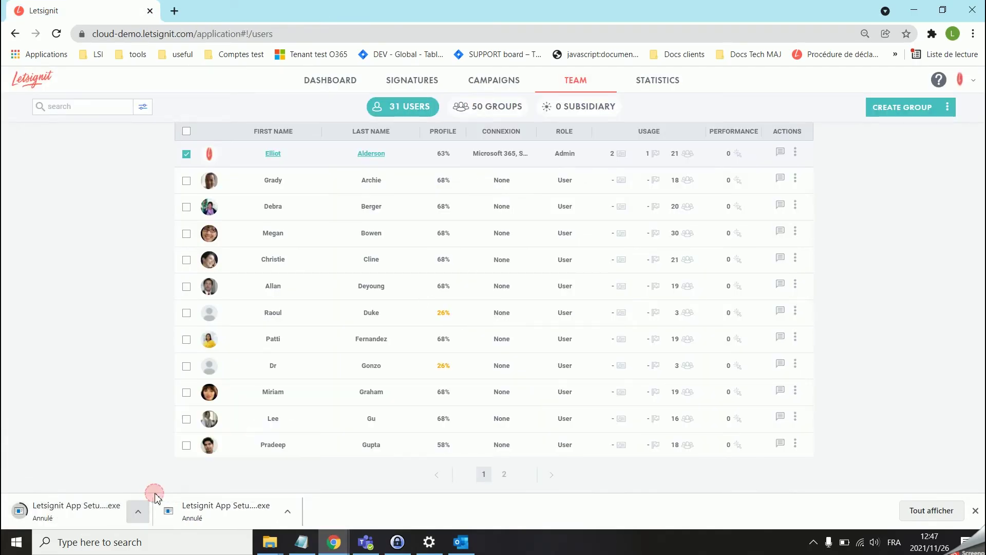
click(195, 549)
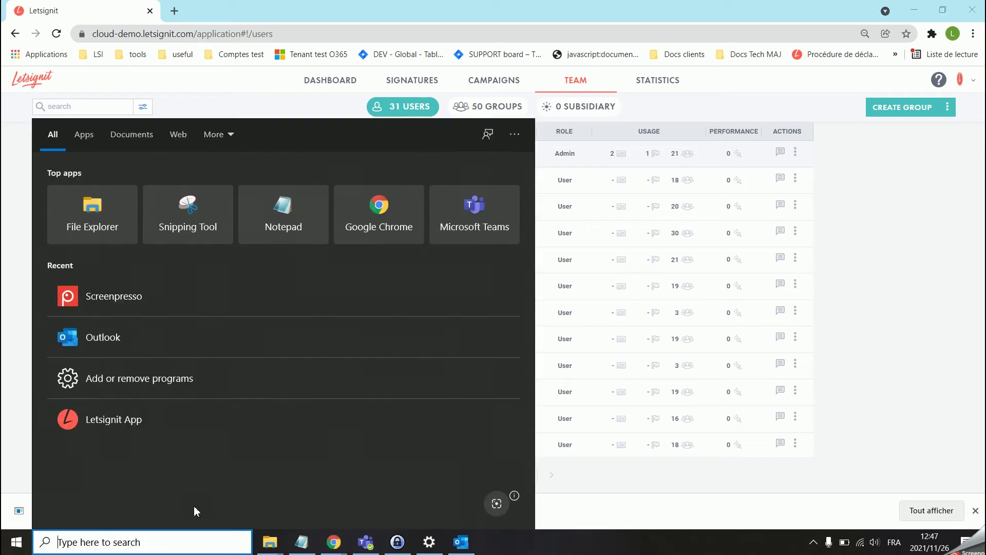
click(151, 425)
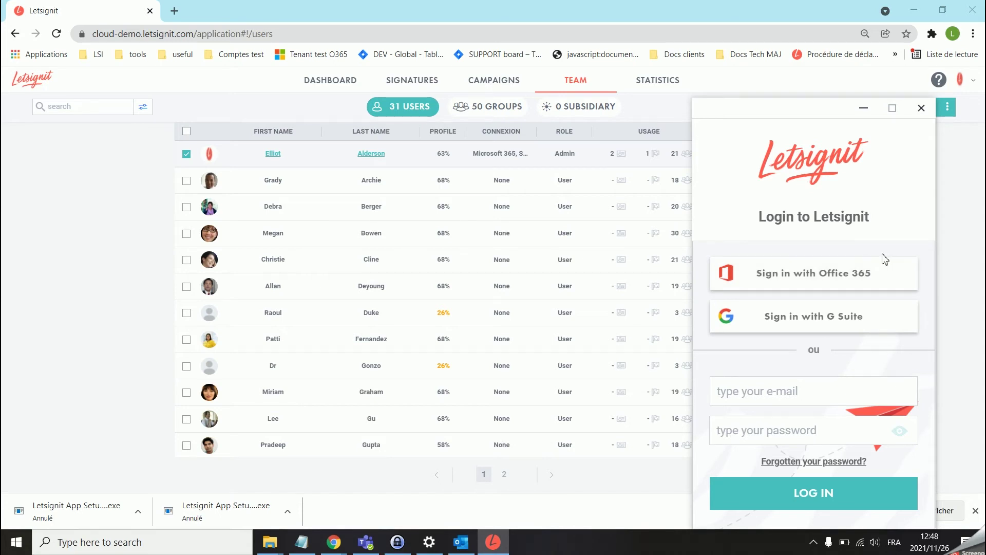
- Choose Office 365 sign-in and paste the admin account's e-mail copied from KeePass
click(793, 395)
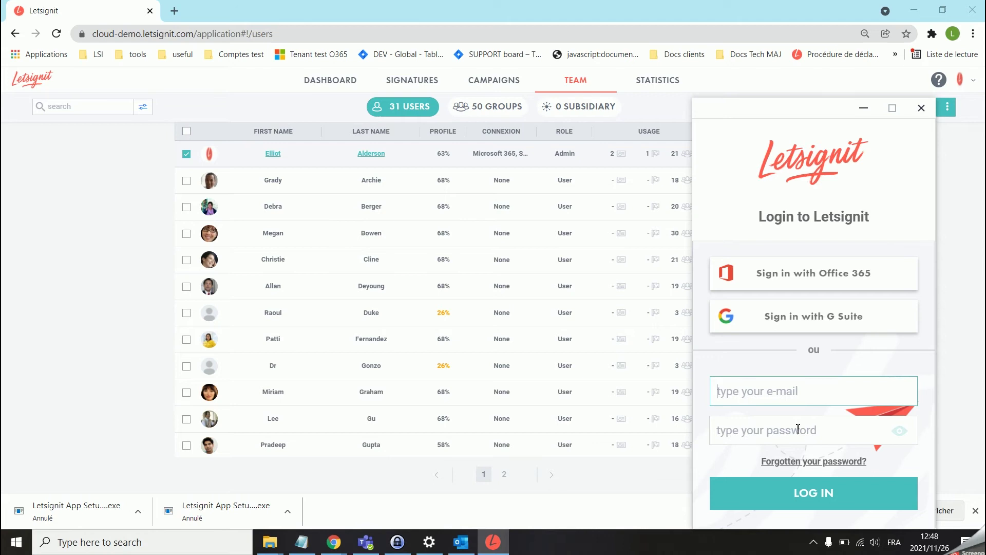
click(832, 277)
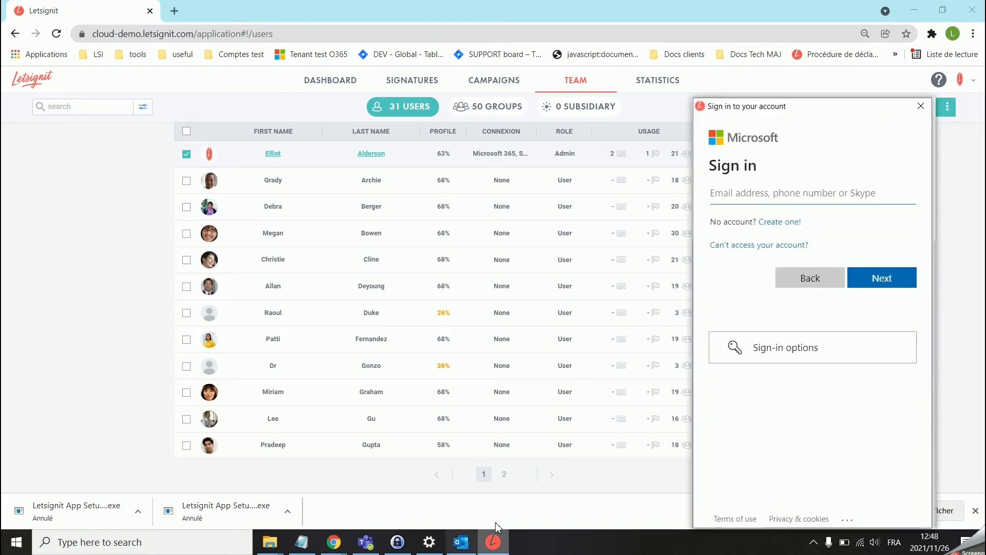
click(397, 541)
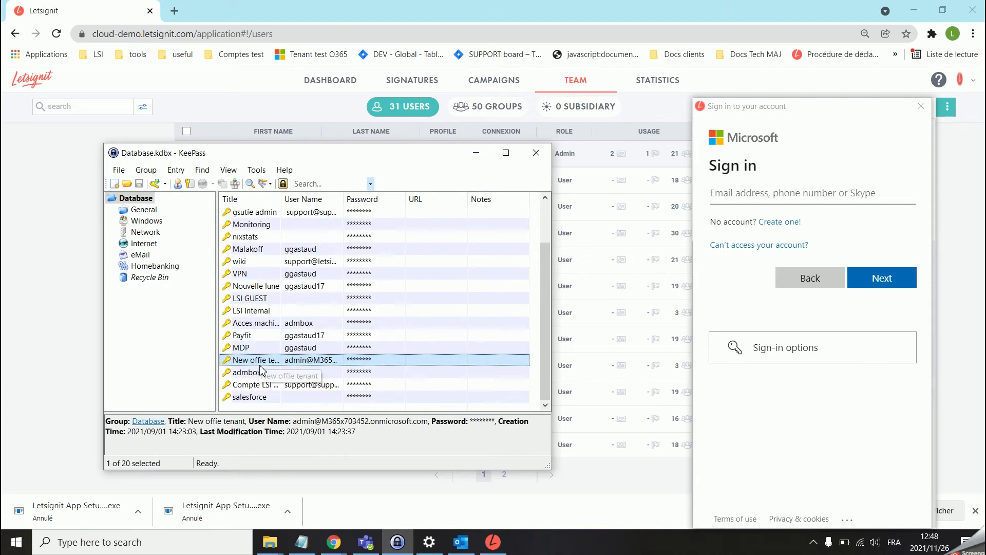
right_click(261, 361)
click(286, 375)
click(737, 197)
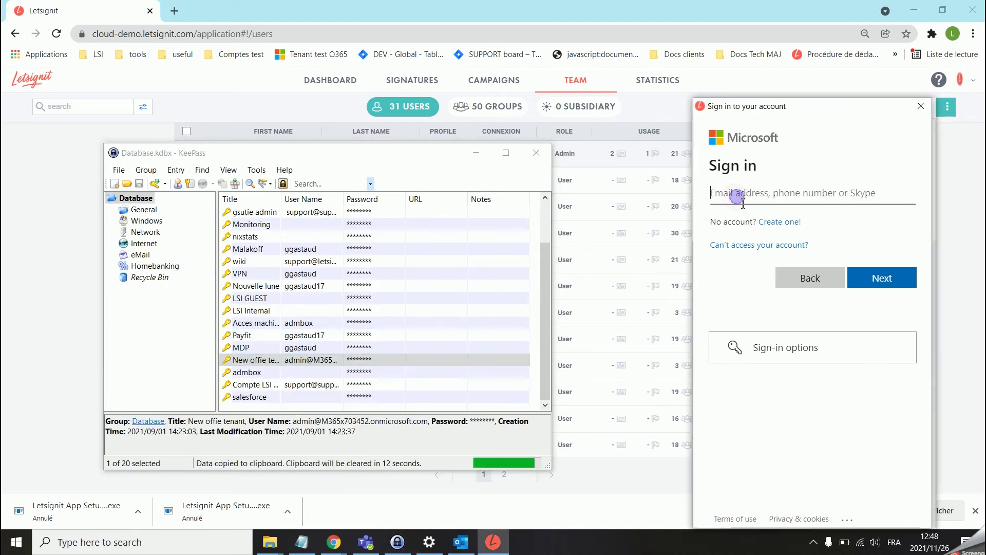
key(ctrl+v)
click(882, 278)
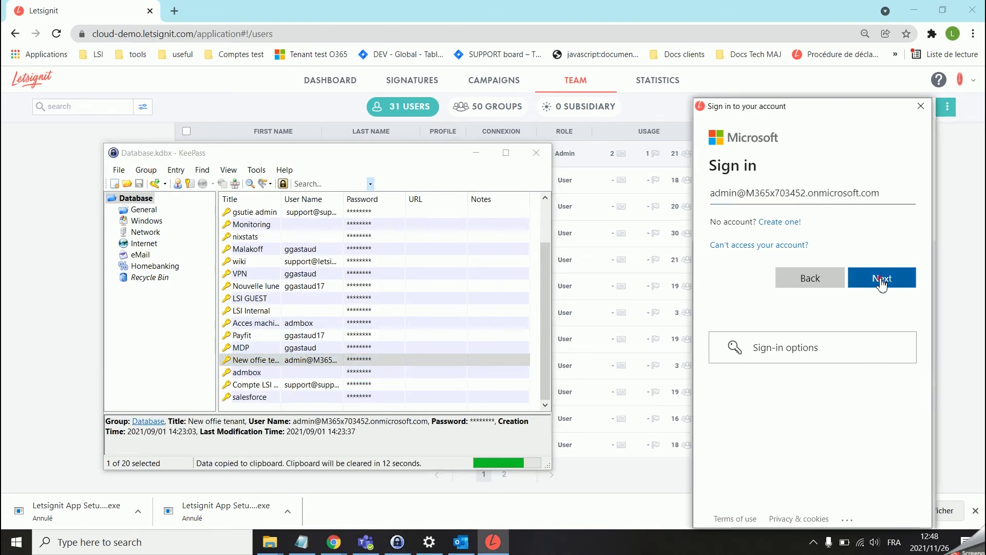
- Paste the account password from KeePass, sign in, and confirm staying signed in
click(340, 361)
right_click(341, 361)
click(381, 378)
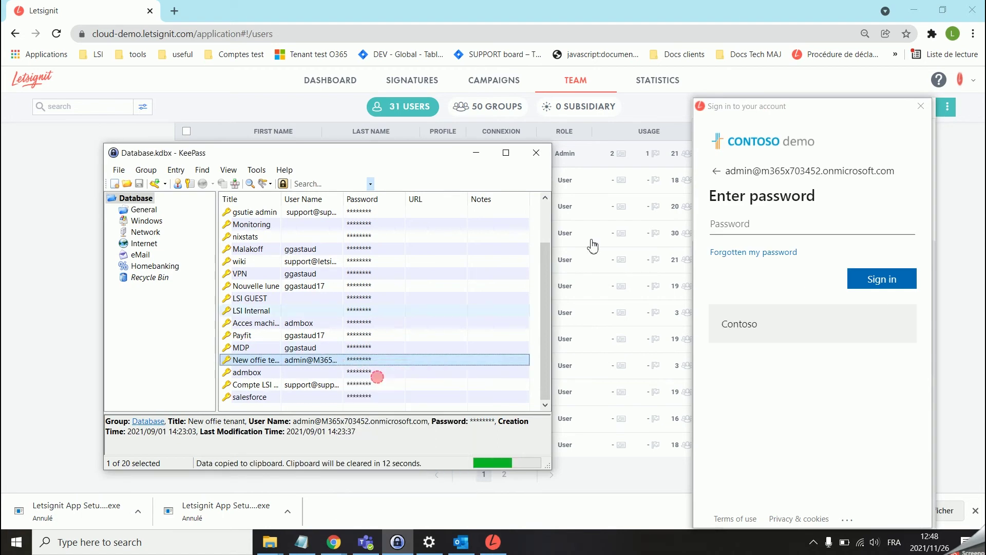
click(733, 224)
key(ctrl+v)
click(882, 278)
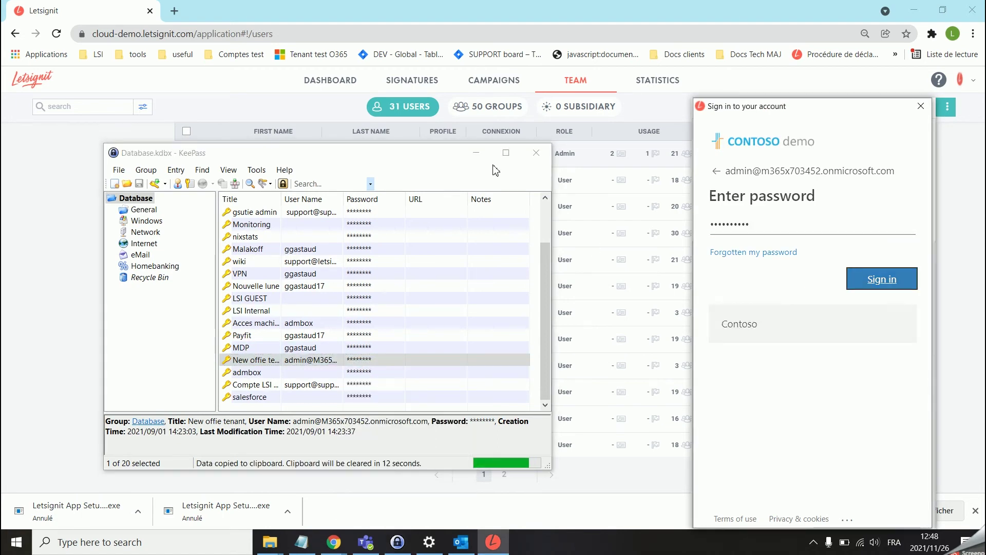
click(477, 153)
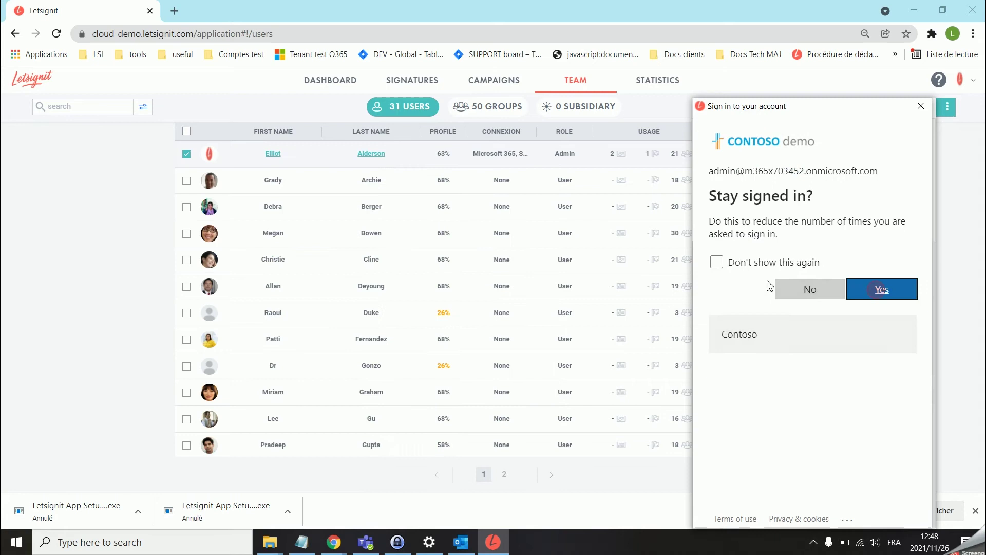
key(Return)
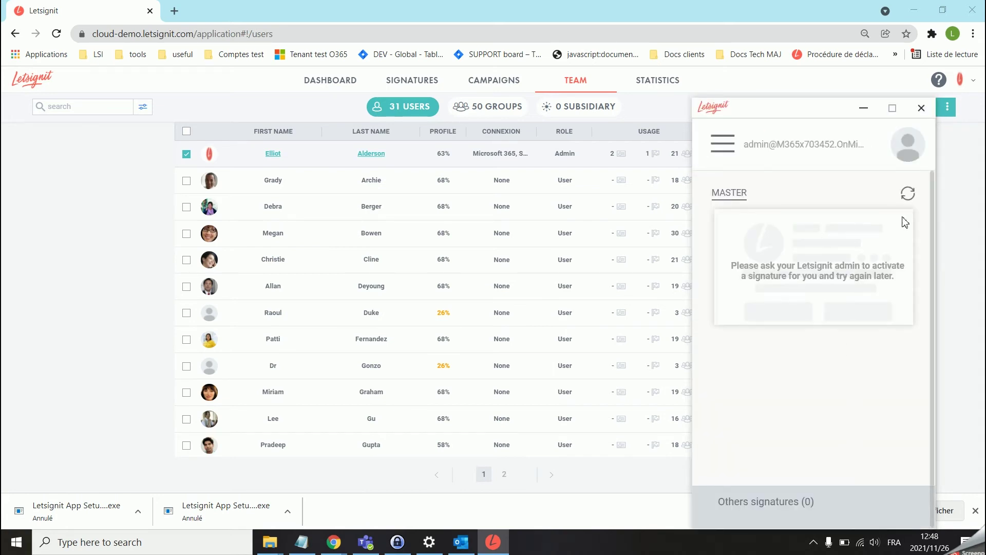
- Refresh the signatures, then restart Outlook from the app's Notifications list
click(908, 194)
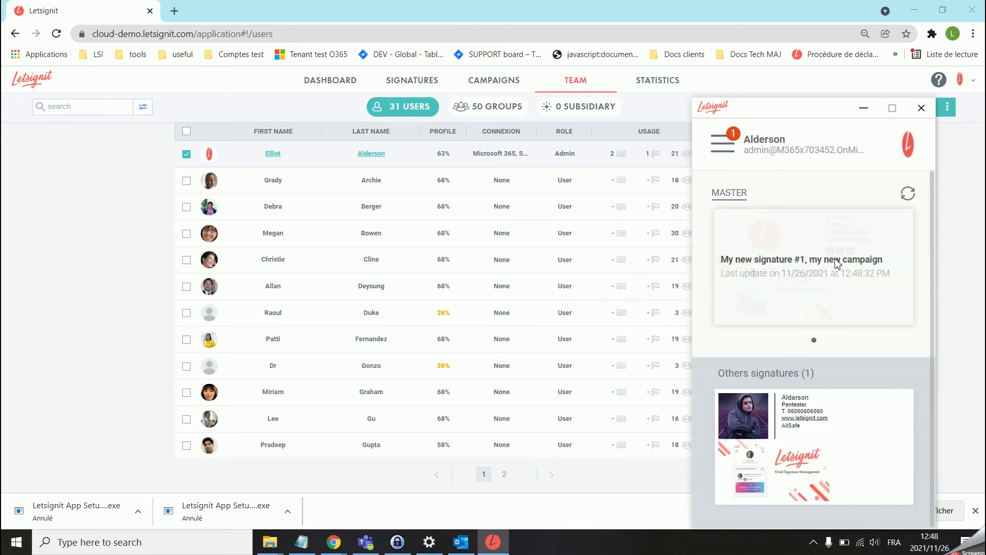
click(711, 188)
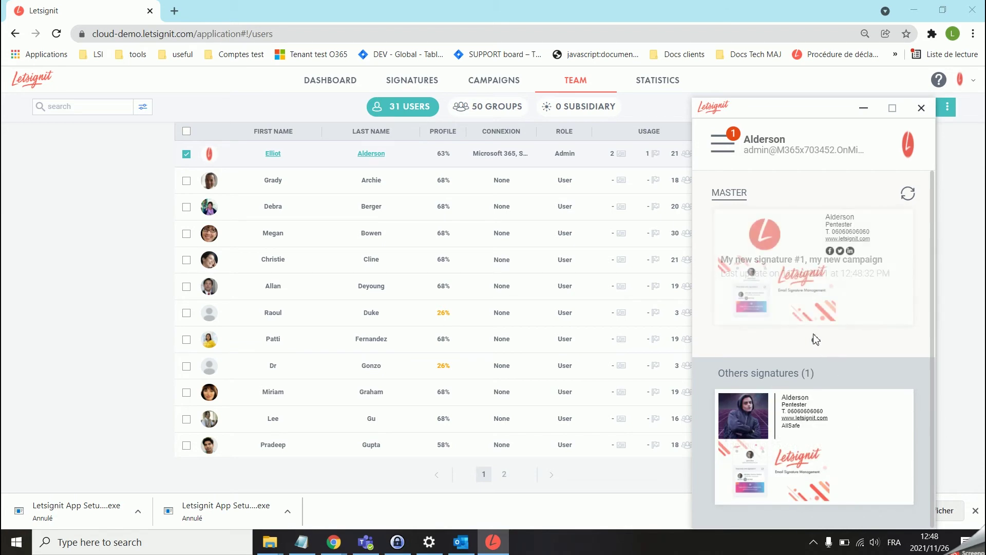
click(737, 143)
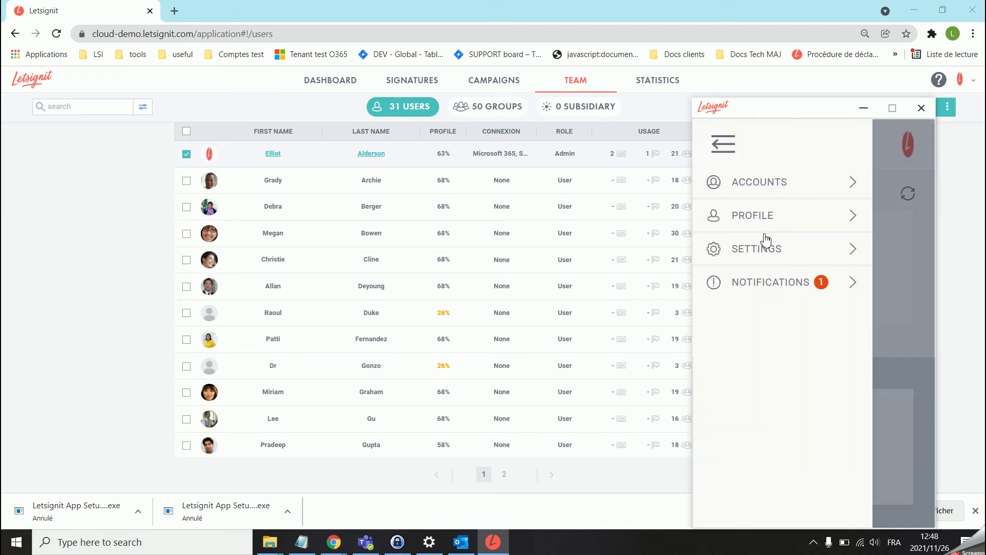
click(790, 284)
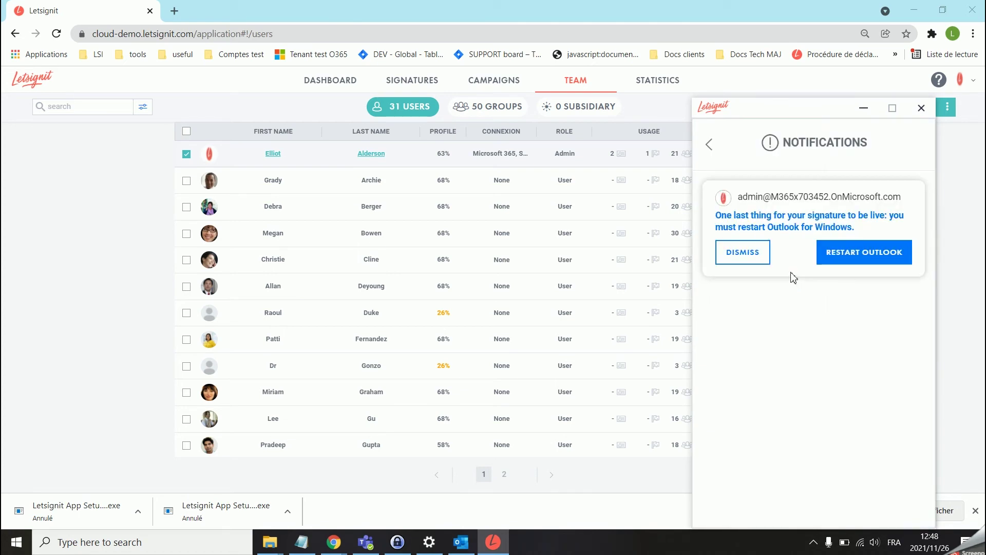
click(846, 256)
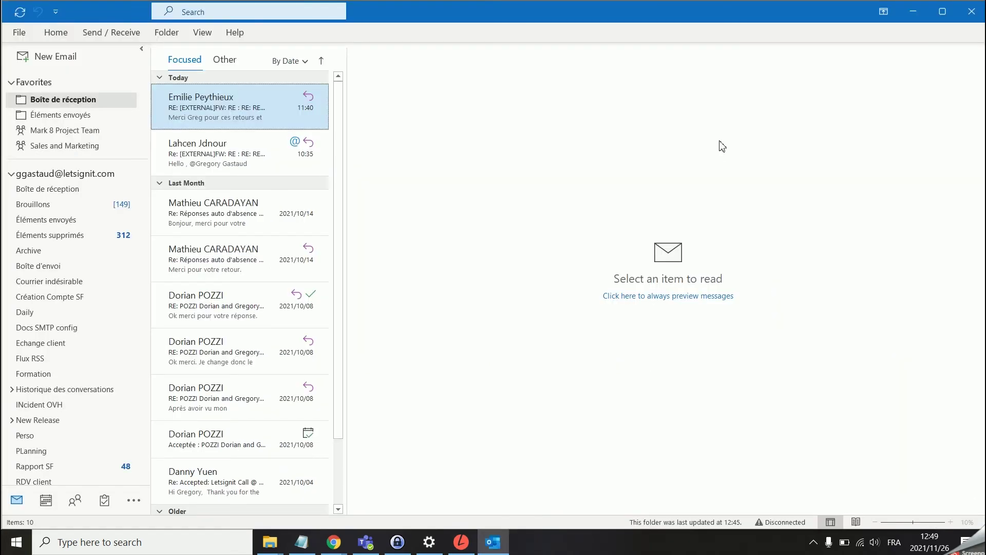
- Switch to the admin mailbox and start a new email carrying the Master signature
click(19, 176)
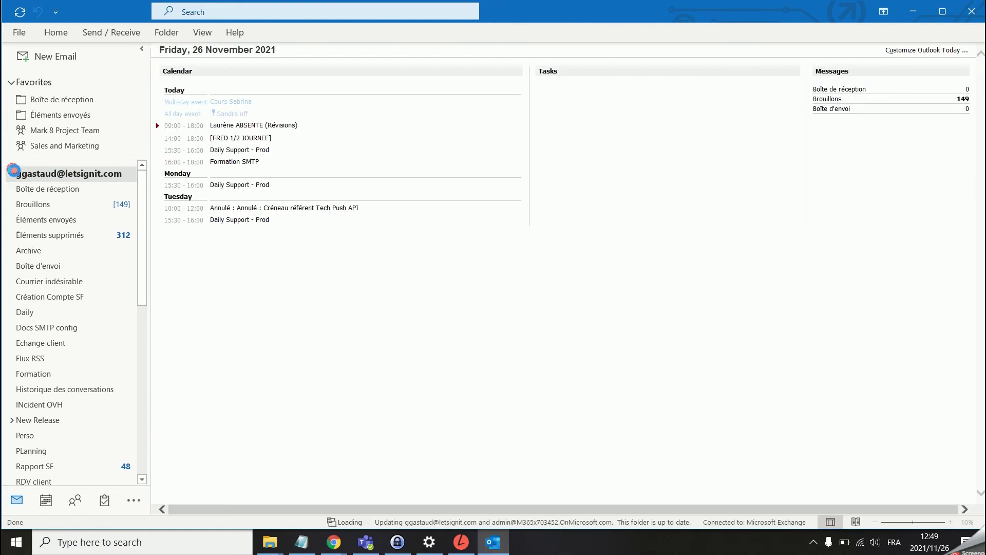
click(17, 174)
click(41, 203)
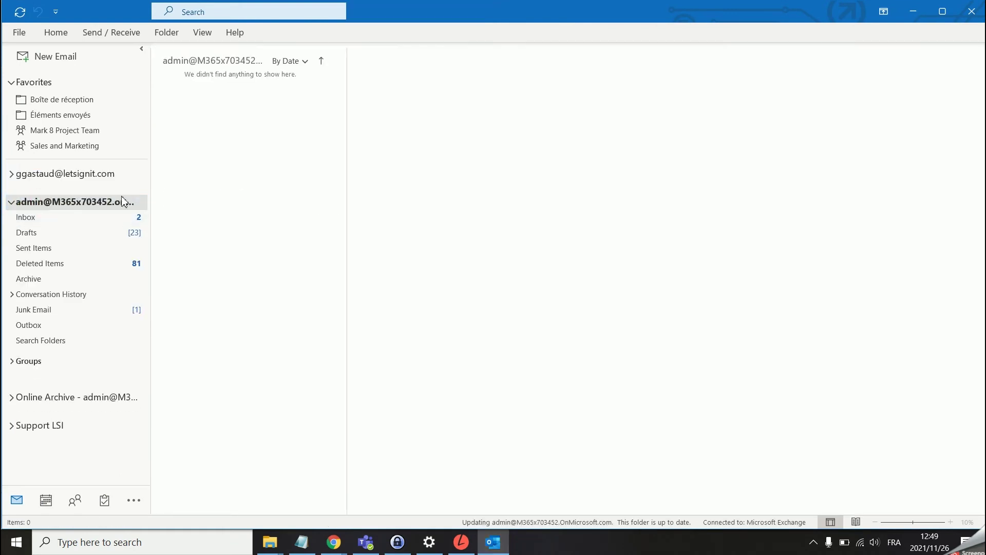
click(46, 61)
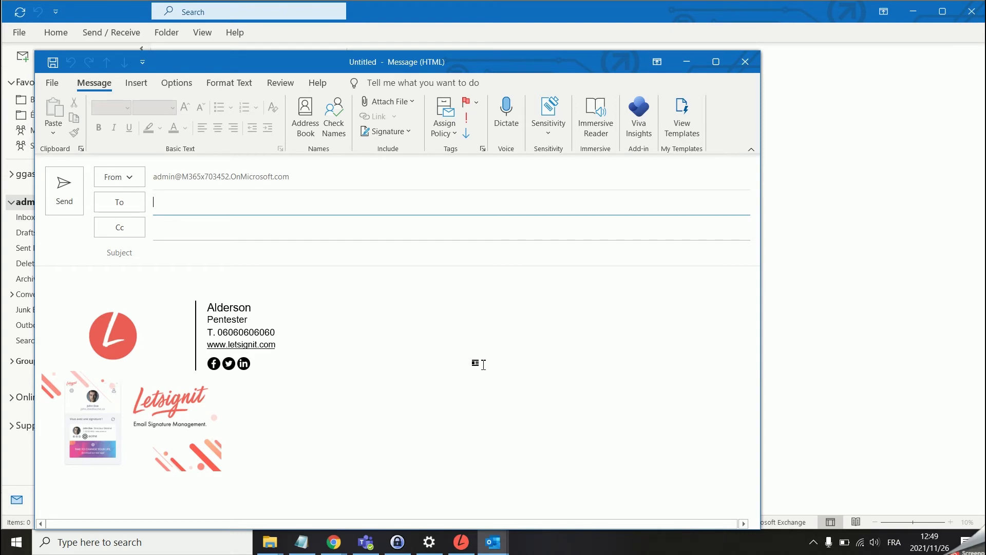
click(394, 132)
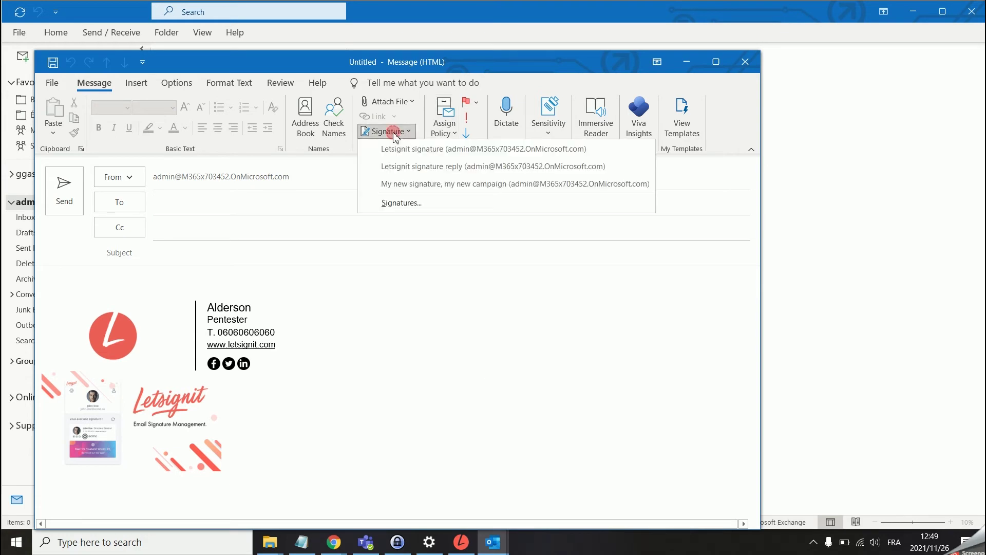
click(431, 186)
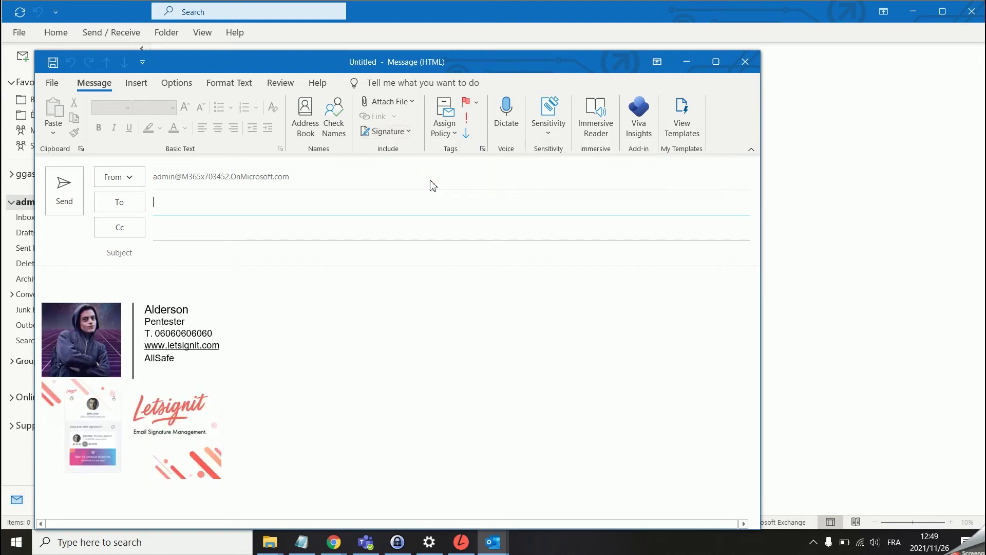
click(408, 131)
click(403, 150)
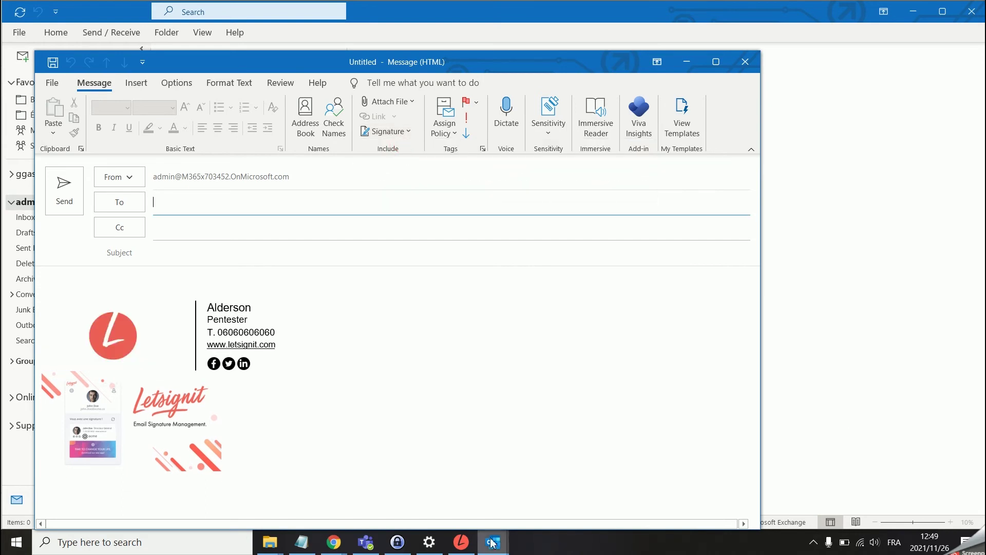
- View the signed-in Accounts list and back out of Add another account
click(462, 541)
click(709, 146)
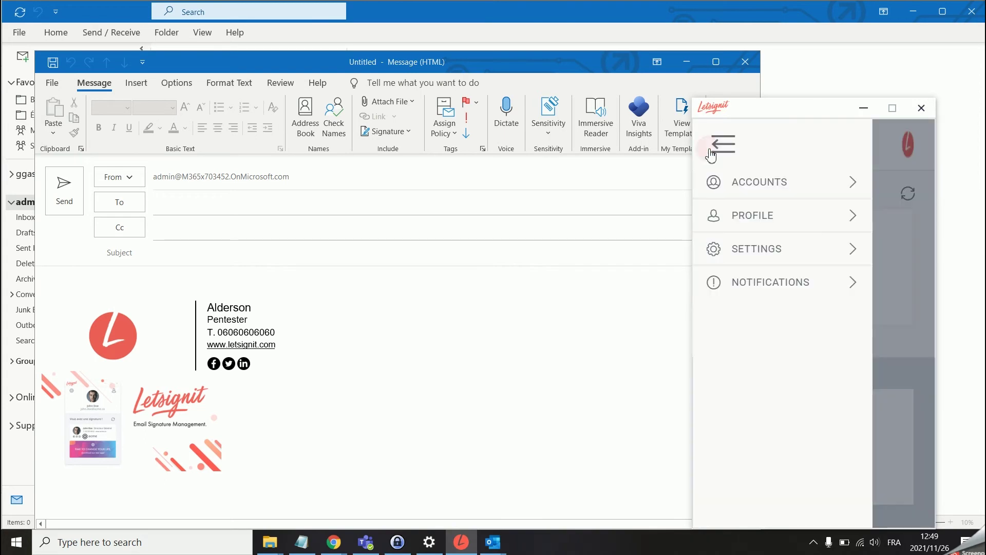
click(775, 191)
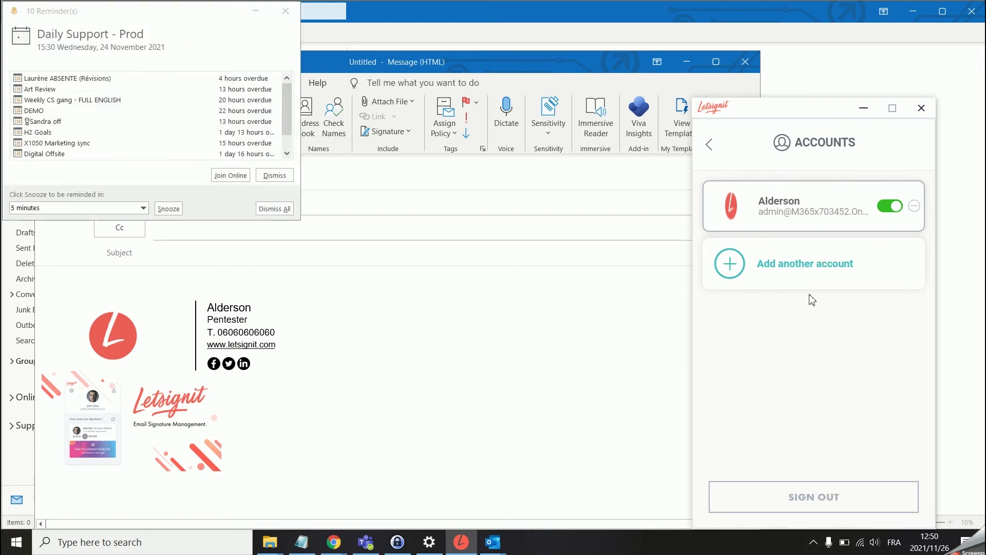
click(286, 10)
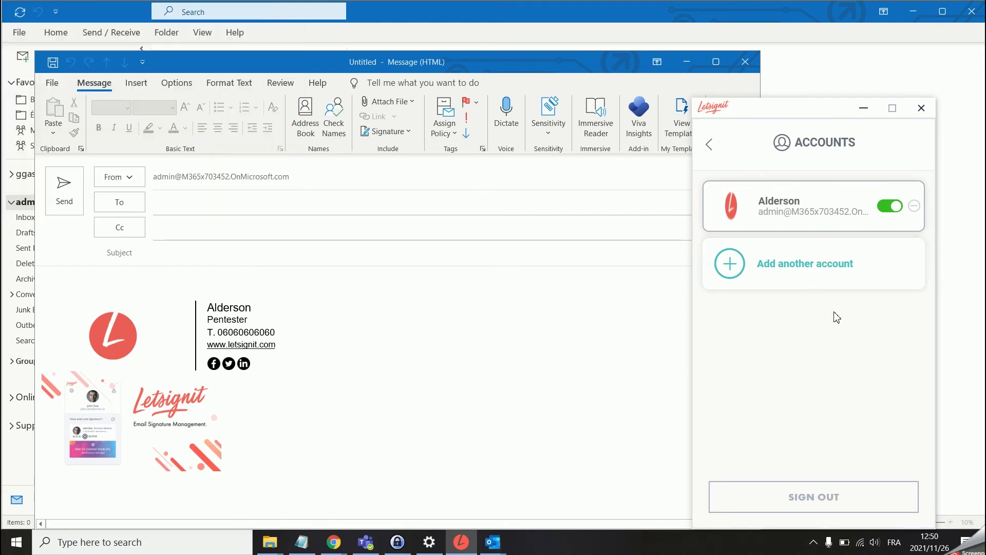
click(744, 263)
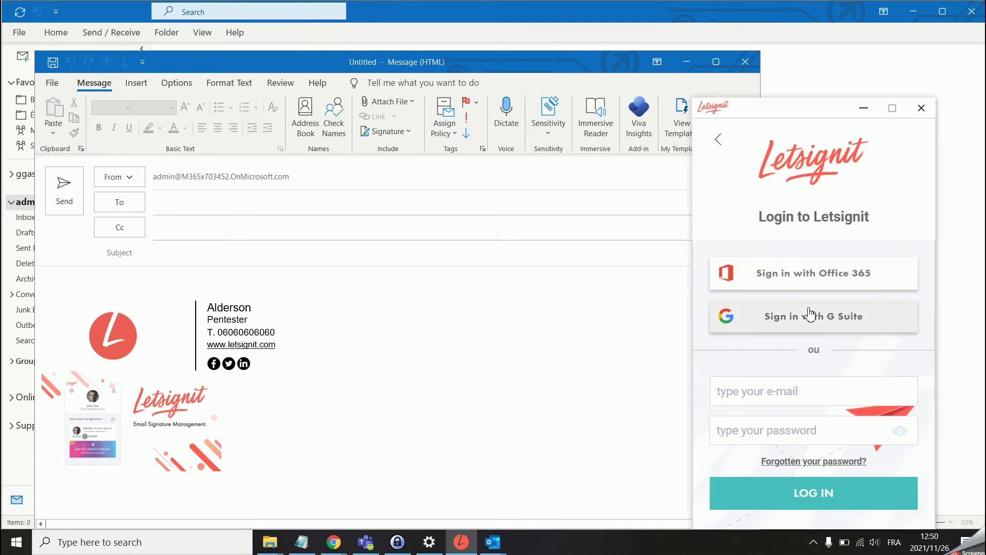
click(721, 141)
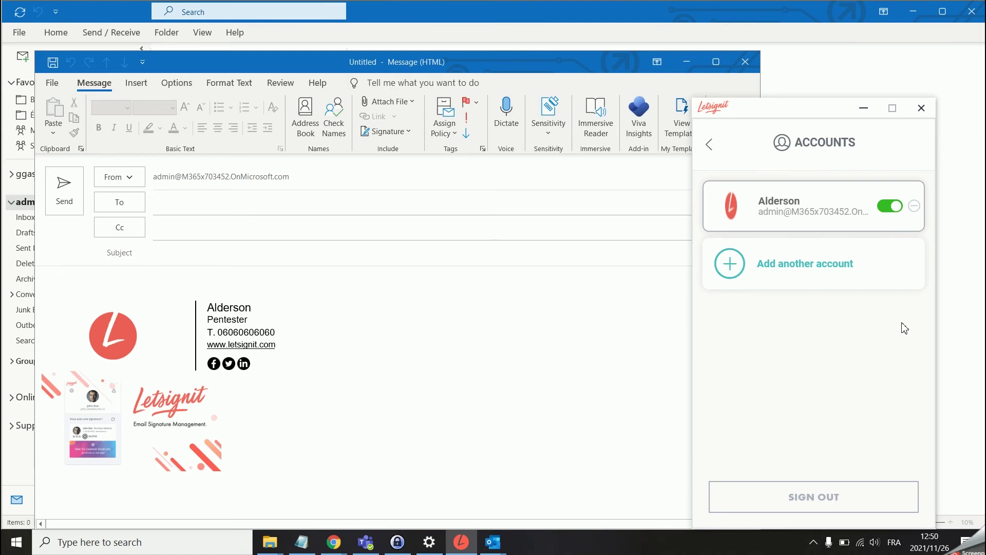
- Open the Profile form from the app's main menu
click(709, 144)
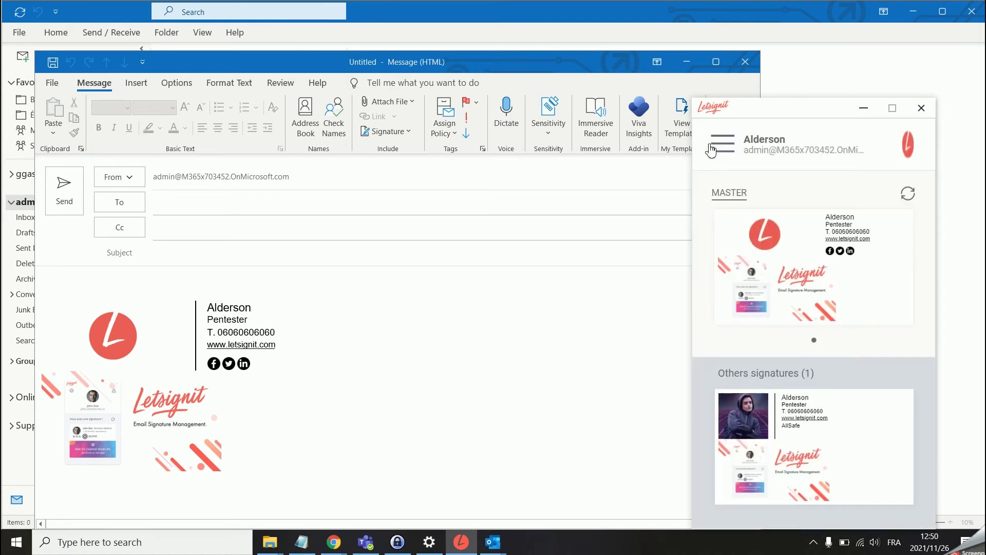
click(724, 145)
click(791, 221)
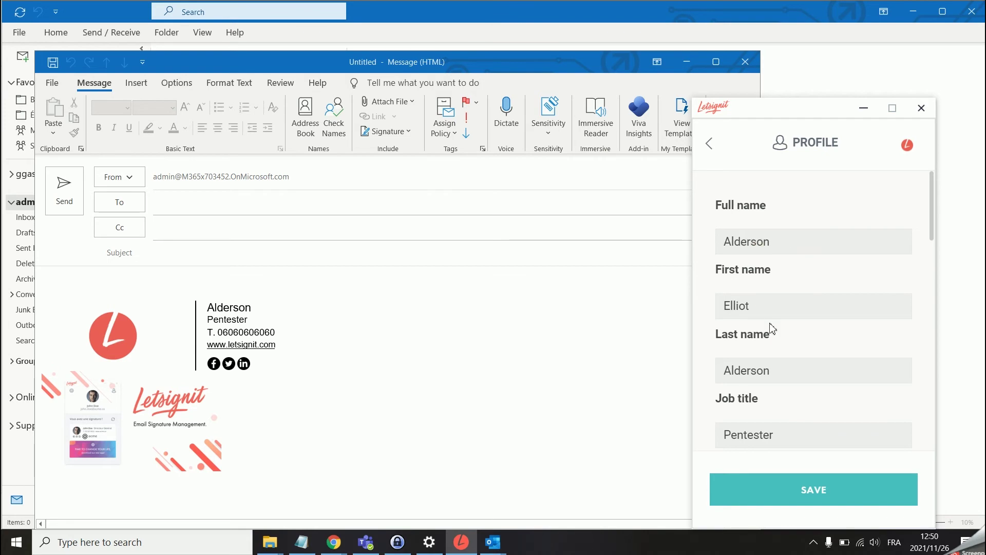
- Scroll the profile, trying to select locked job title and last name, then the phone number
scroll(772, 329, down, 3)
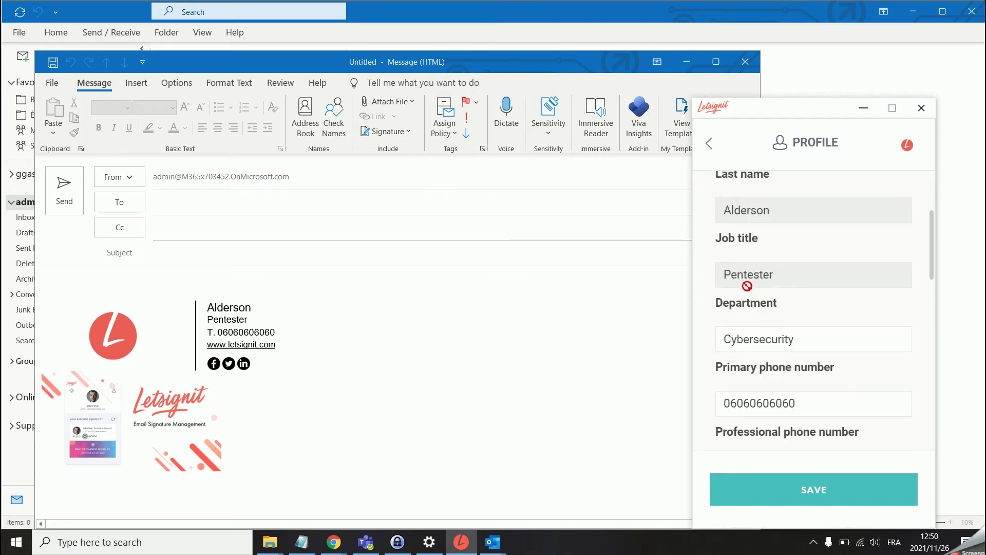
double_click(795, 275)
click(782, 200)
drag(782, 201, 730, 207)
scroll(780, 251, down, 3)
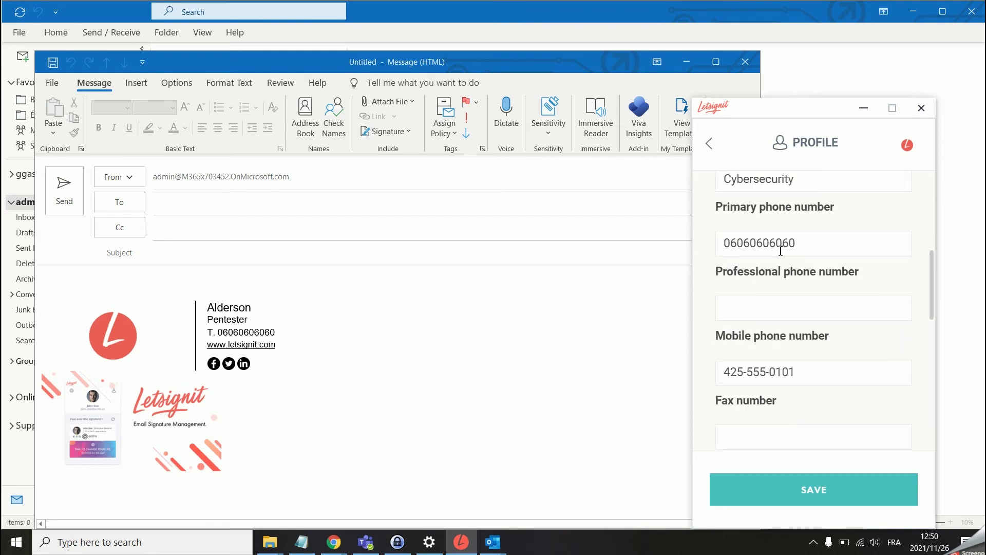
scroll(733, 243, down, 3)
scroll(786, 282, up, 6)
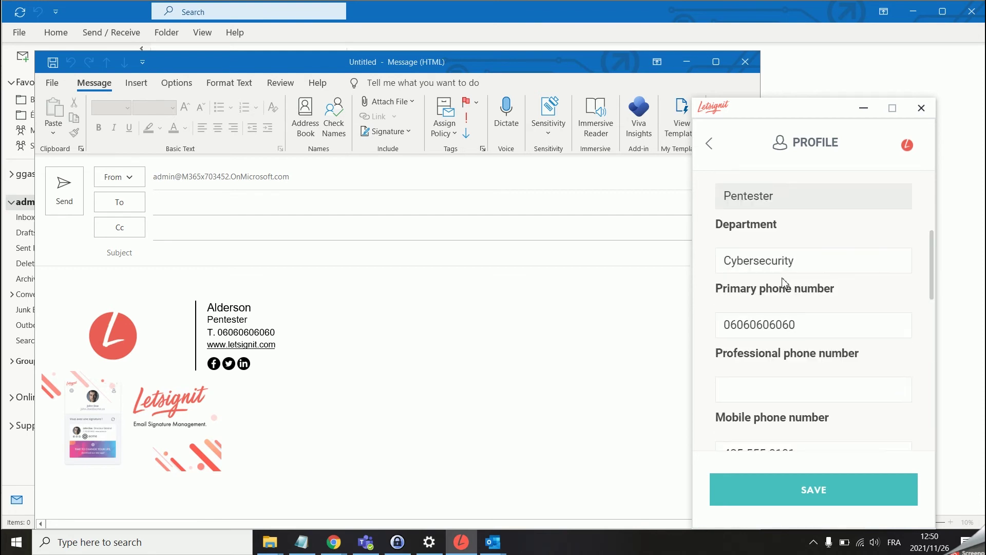
scroll(786, 294, down, 1)
double_click(805, 322)
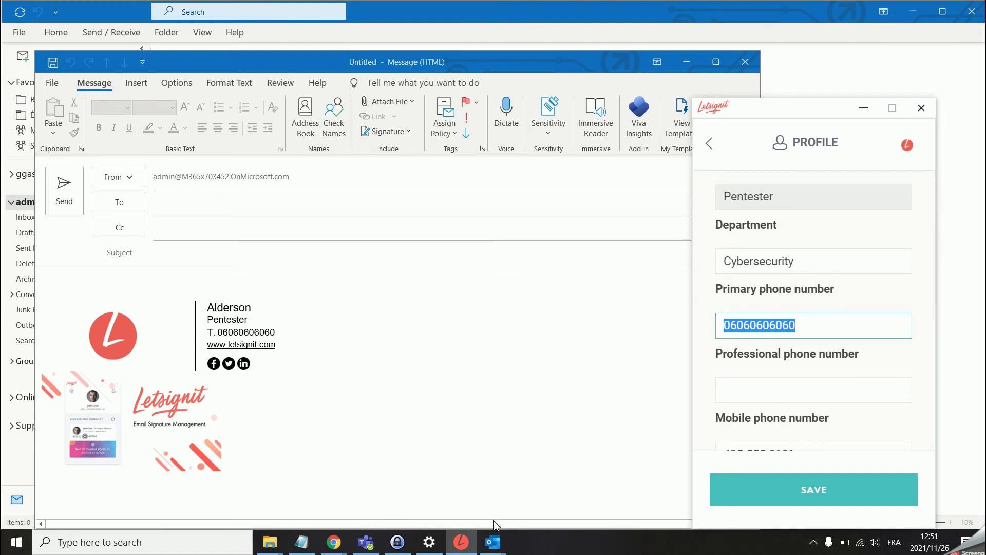
- Open the Users Attributes page from the avatar menu in Chrome's Letsignit tab
click(328, 544)
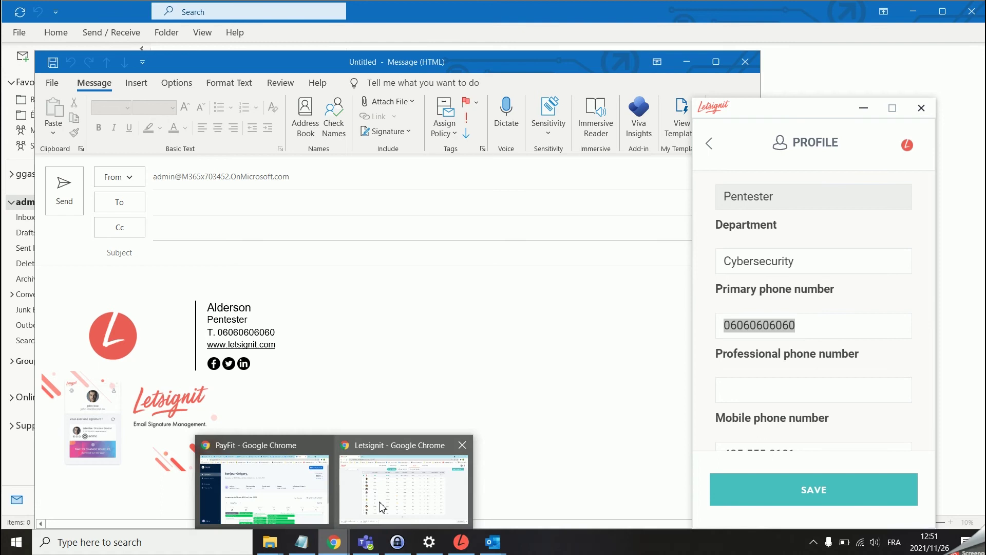
click(379, 501)
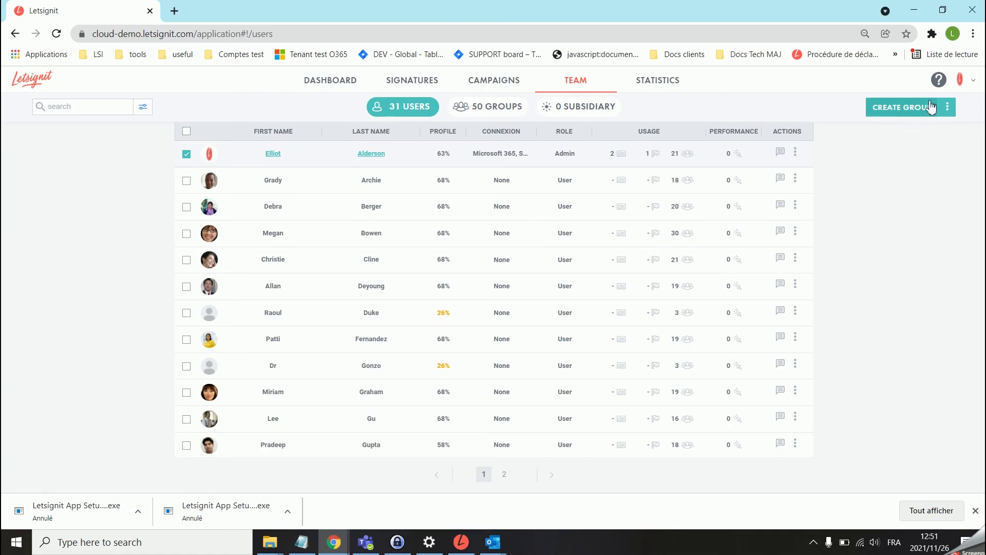
click(964, 82)
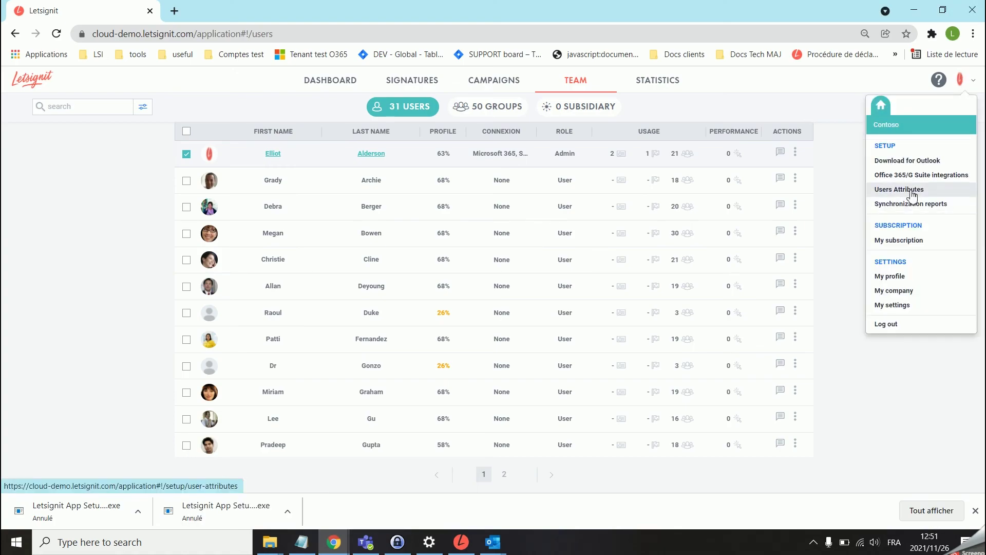
click(912, 192)
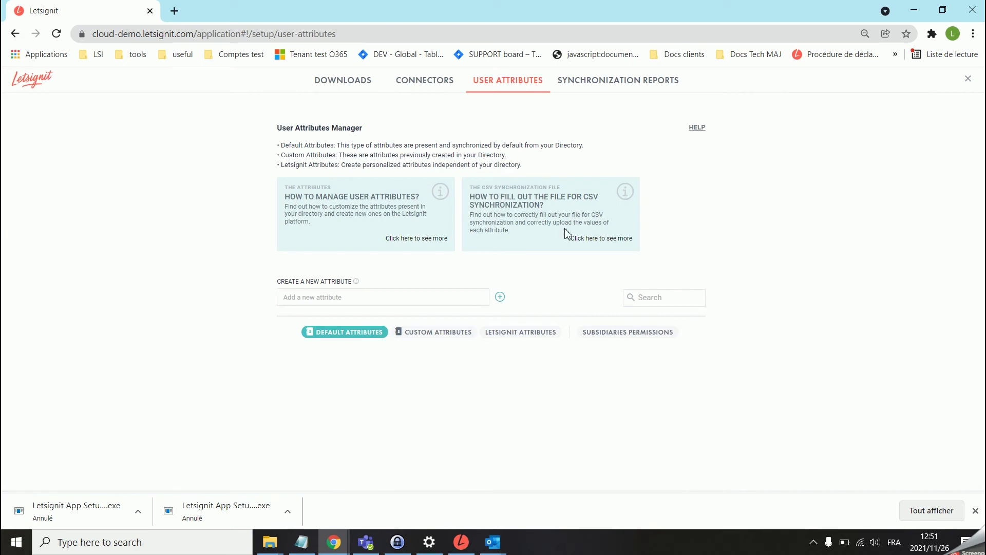
- Review the locked full_name, given_name, family_name and job_title attributes, then return to the desktop app
scroll(566, 231, down, 3)
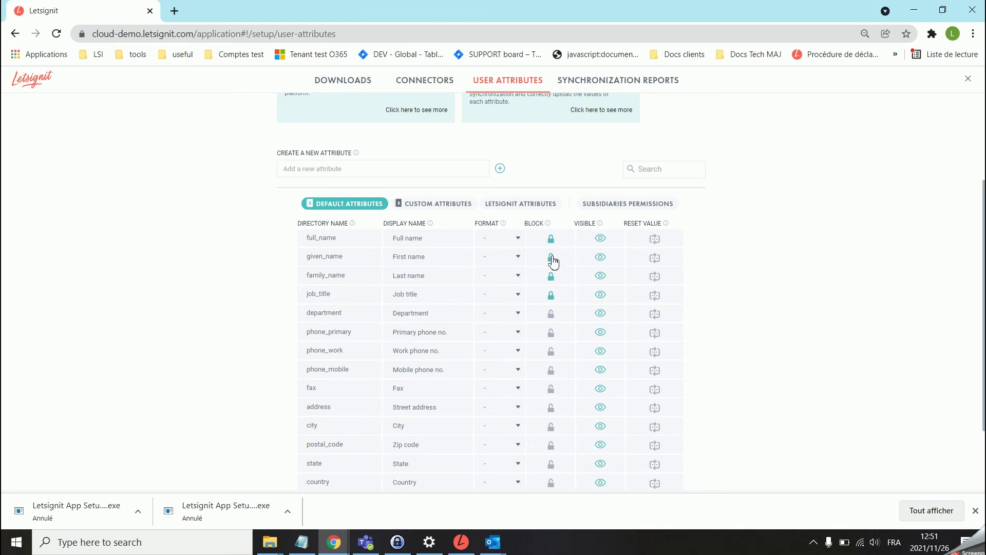
drag(298, 242, 548, 306)
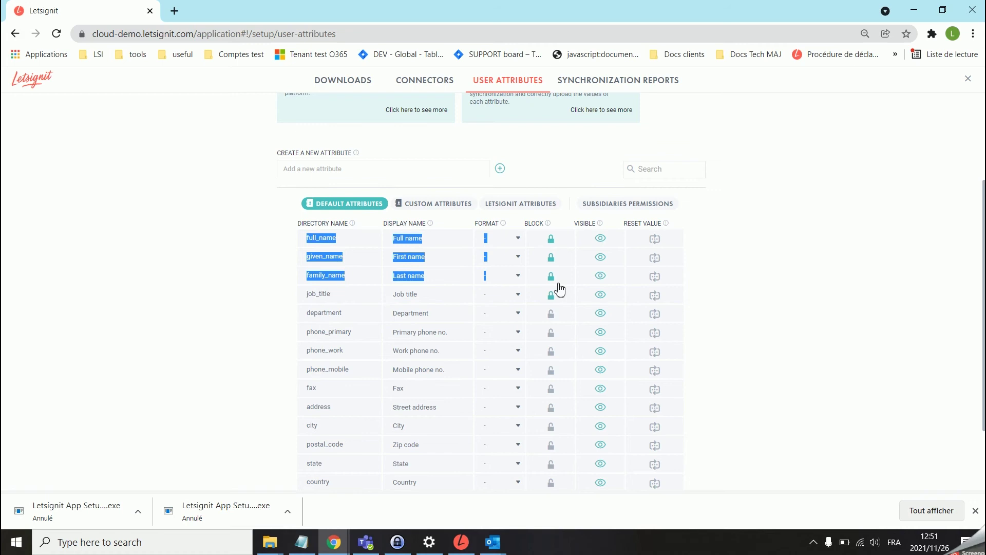
scroll(567, 282, down, 1)
scroll(566, 282, down, 2)
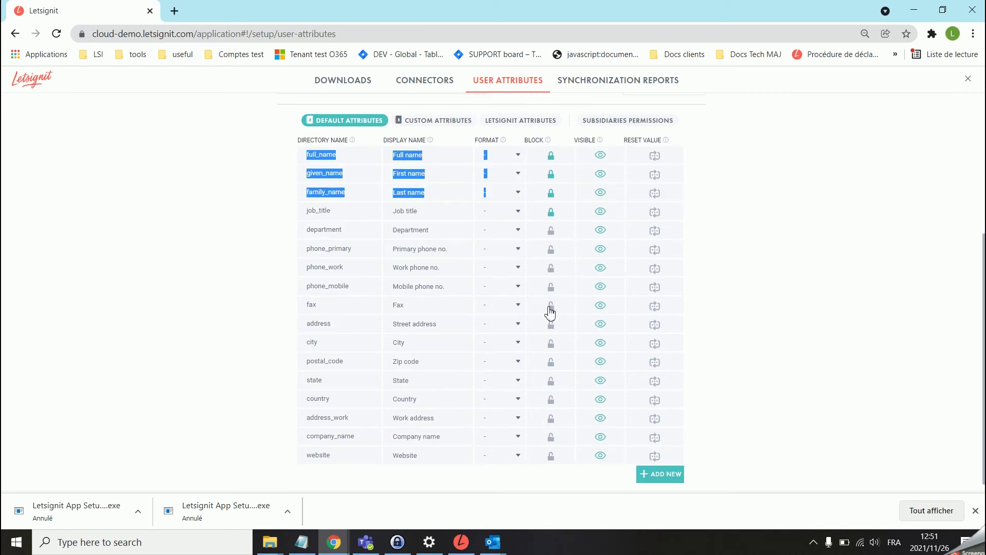
click(461, 542)
- Go to the app's Settings page and try ticking the locked 'Run the App in background' option
click(711, 145)
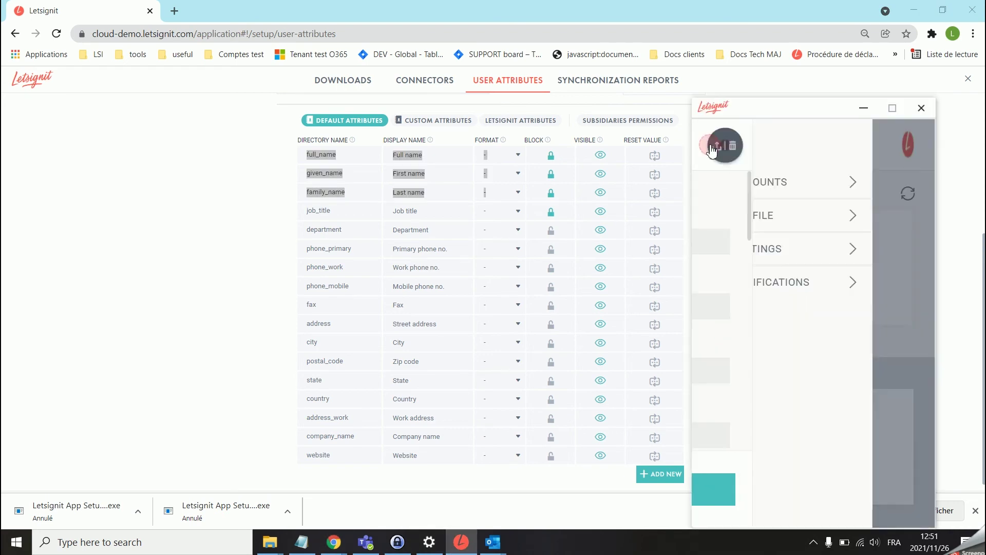
click(775, 251)
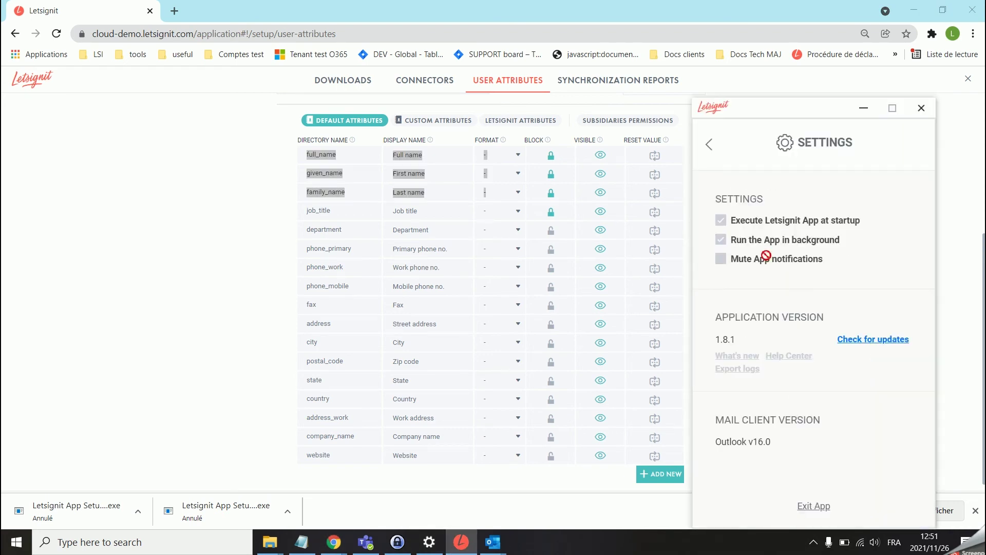
click(721, 239)
- On the DOWNLOADS page, collapse 'Add-in Microsoft 365' and expand 'Letsignit App Settings' to show the startup and background options
click(355, 87)
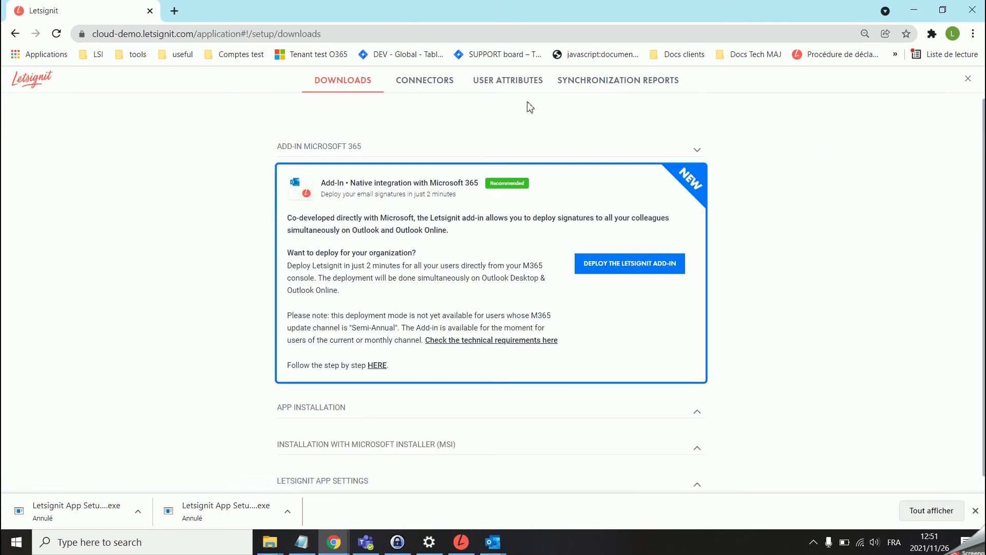
click(697, 150)
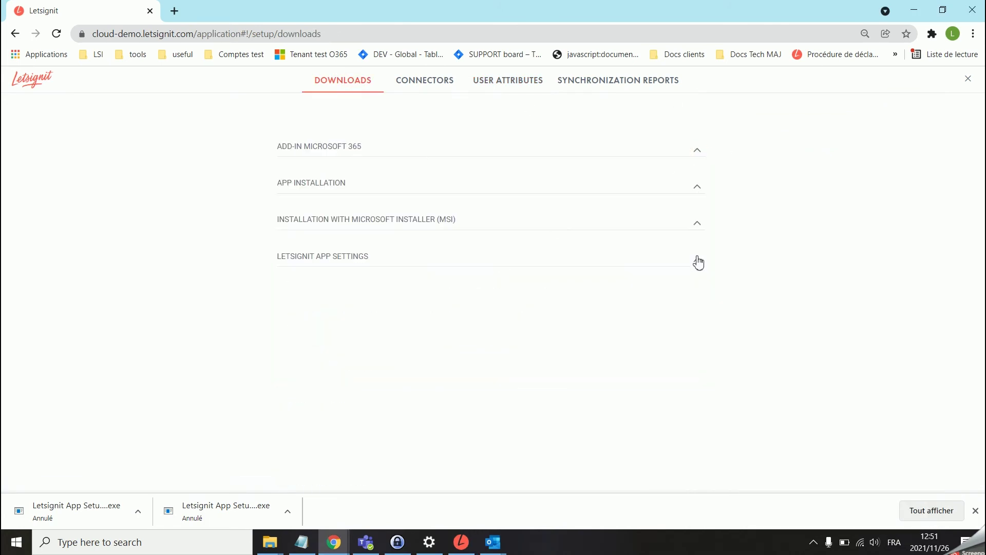
click(697, 260)
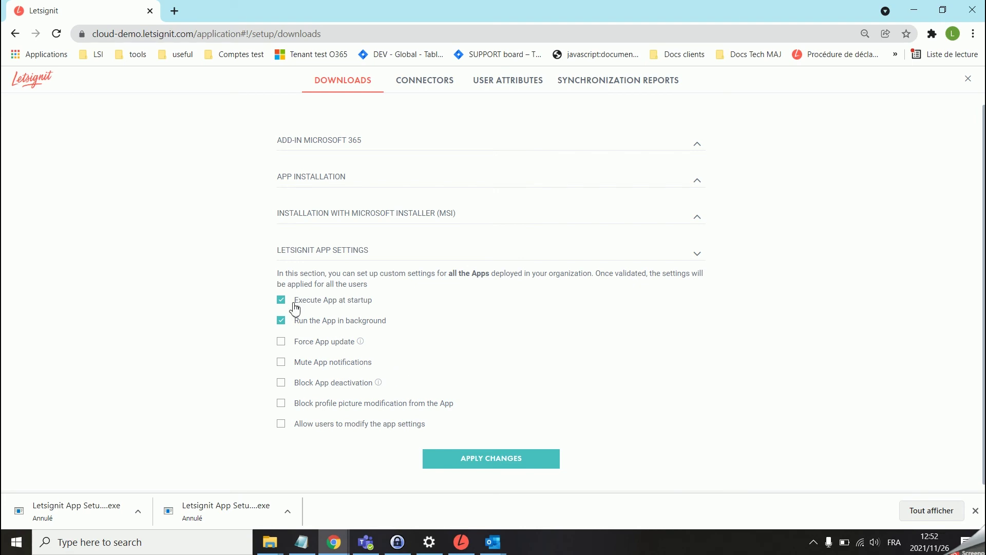
click(429, 542)
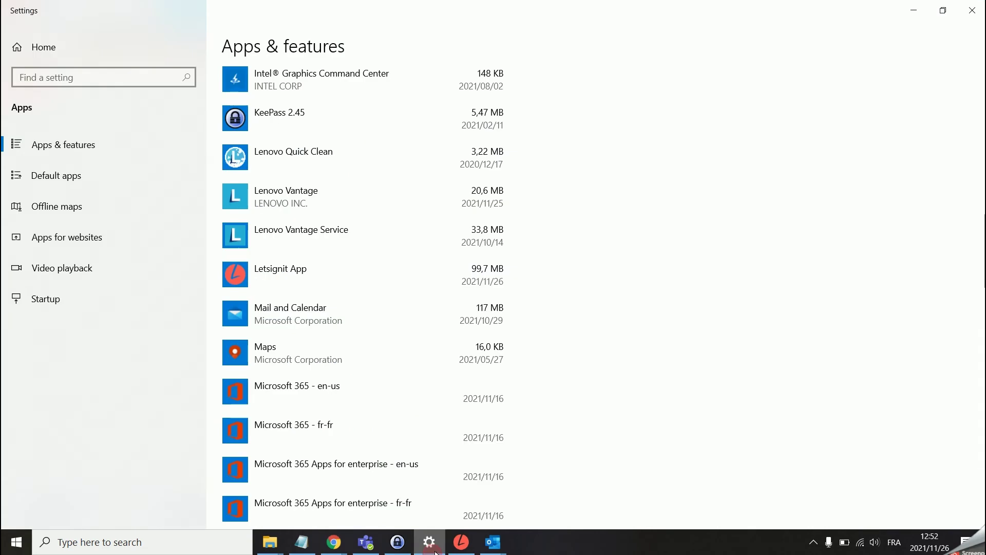
- Start a logs export with the 'Export logs' link under Application Version 1.8.1 in the app's Settings
click(460, 542)
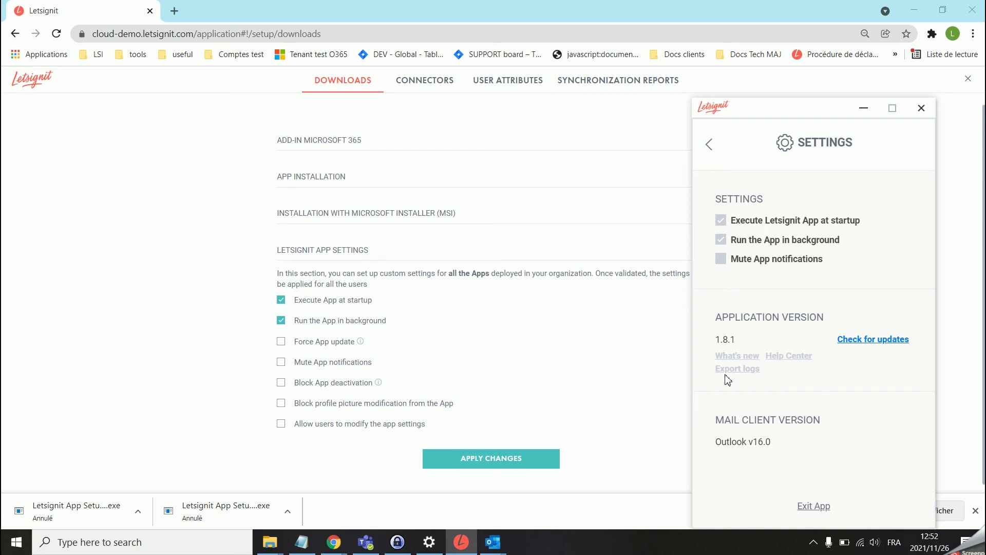
click(737, 370)
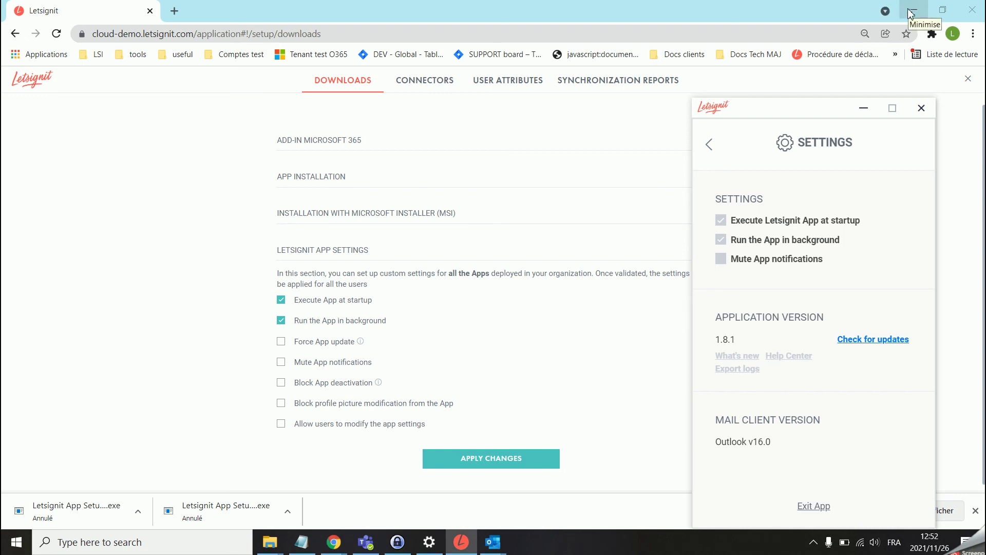
- Minimise the browser, Teams, Explorer and Outlook windows to reveal the desktop
click(913, 14)
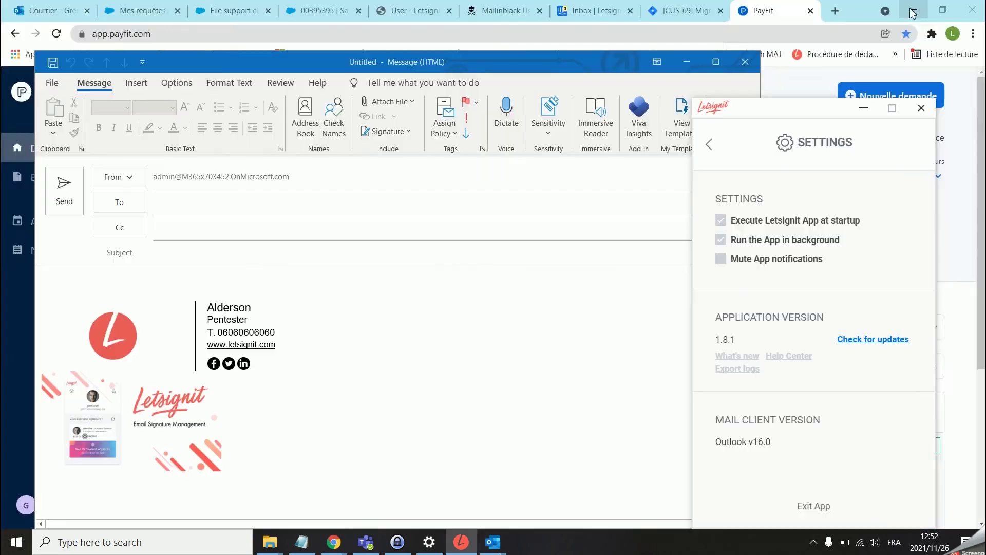
click(913, 13)
click(912, 6)
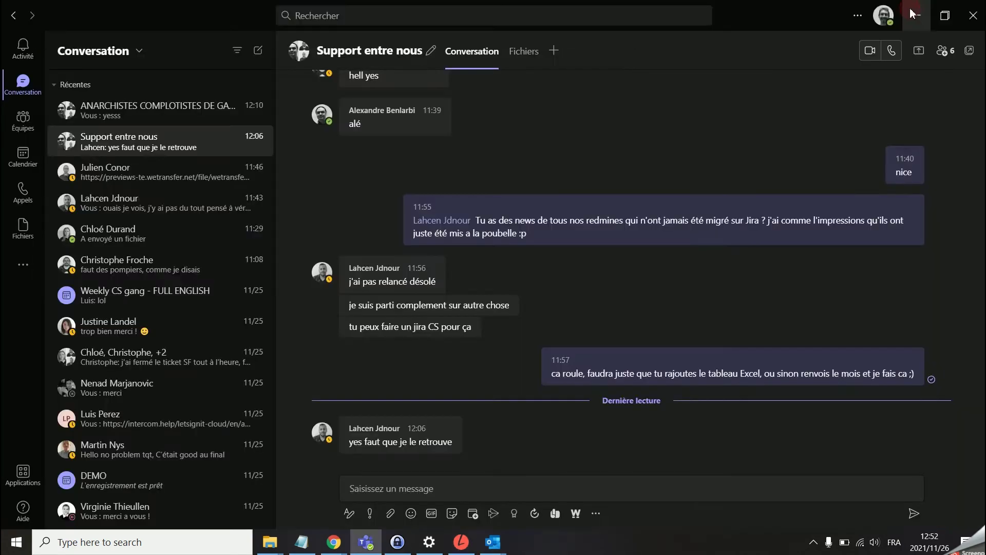
click(911, 9)
click(911, 6)
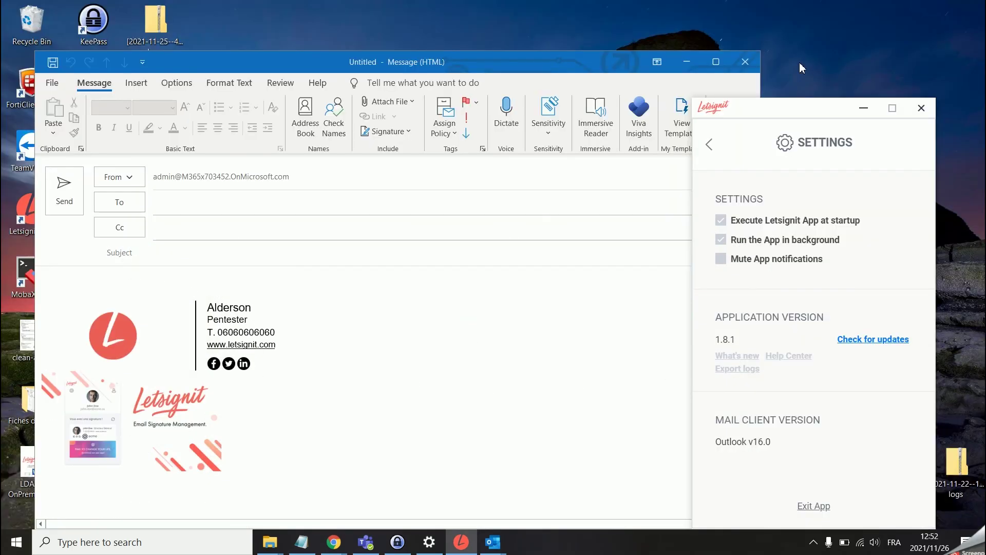
click(686, 63)
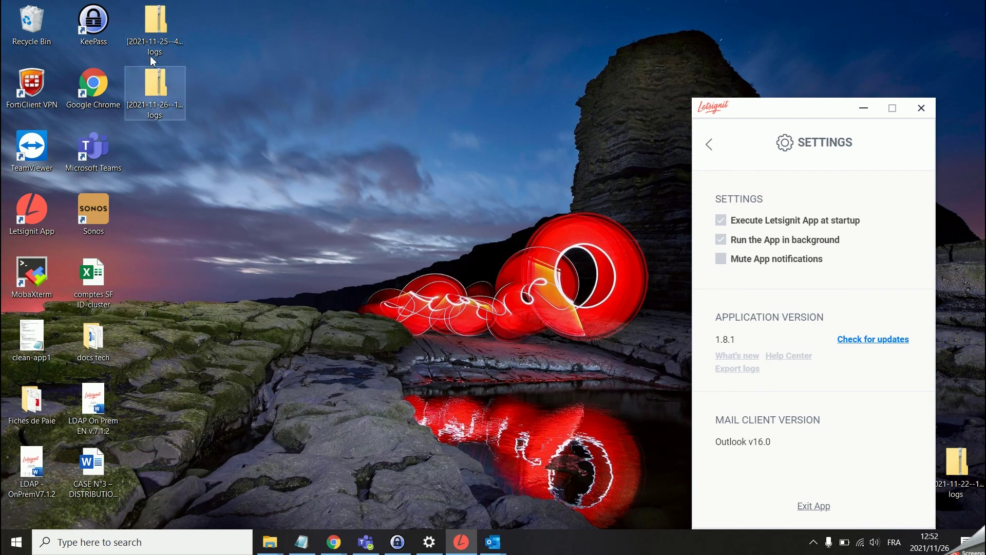
click(164, 113)
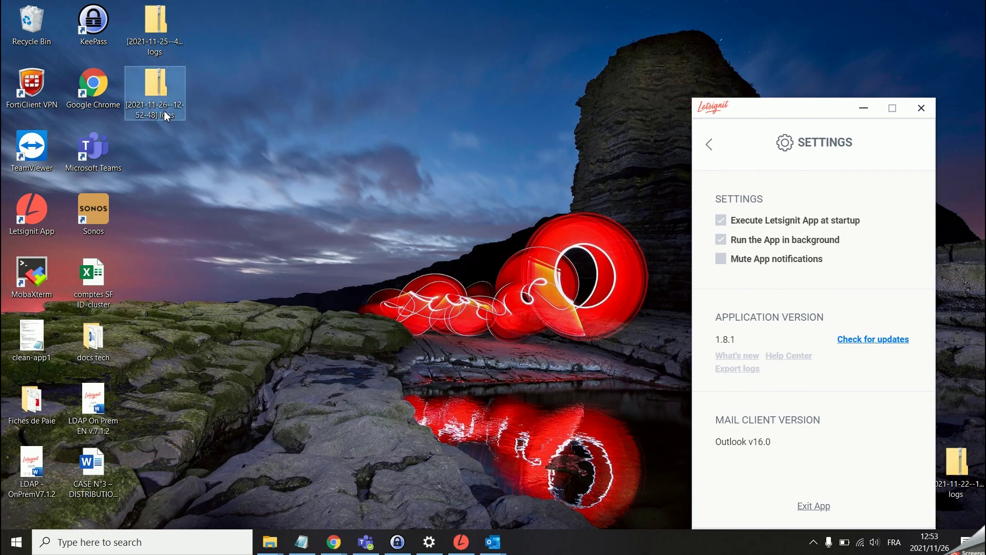
double_click(164, 114)
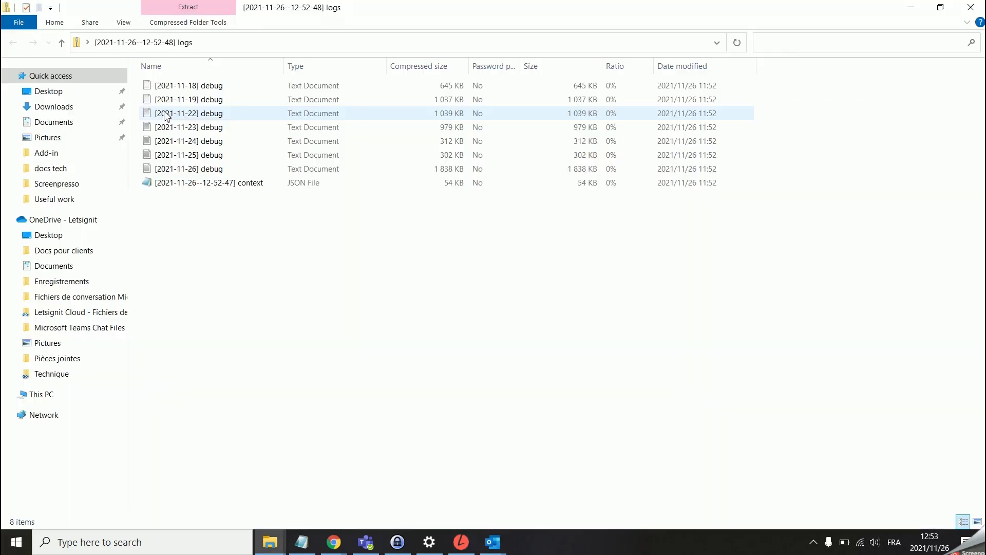
click(201, 168)
click(208, 155)
click(210, 140)
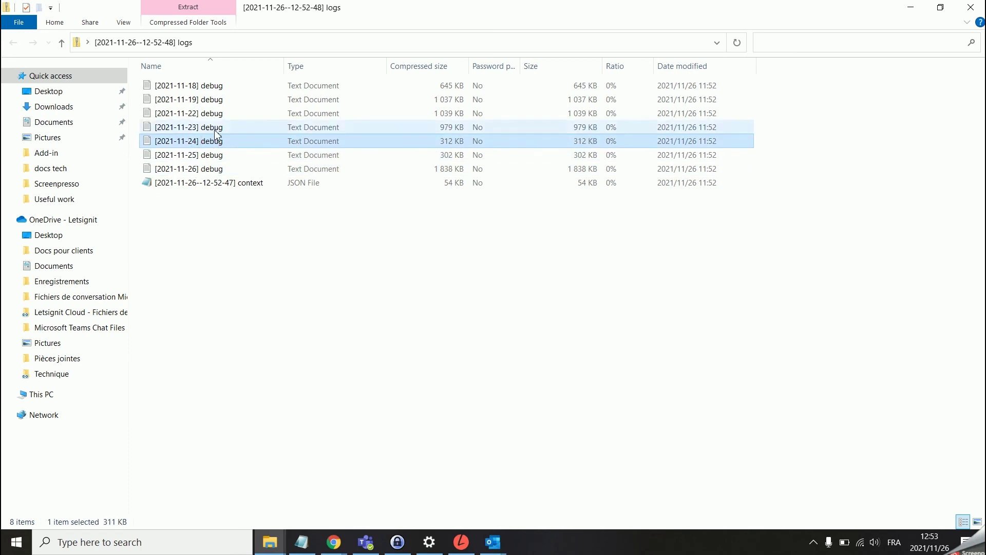
click(214, 127)
click(212, 113)
click(210, 99)
click(208, 86)
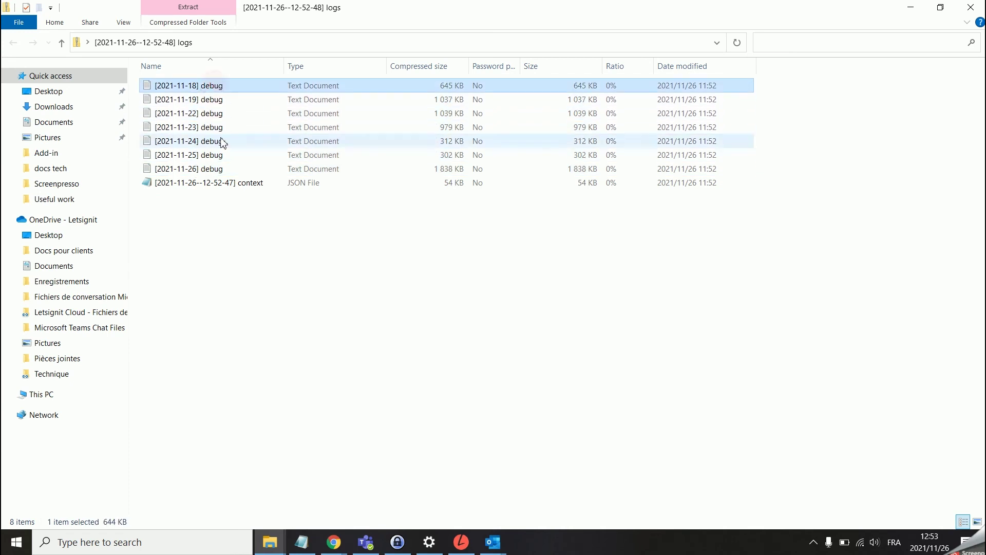
click(221, 140)
click(222, 169)
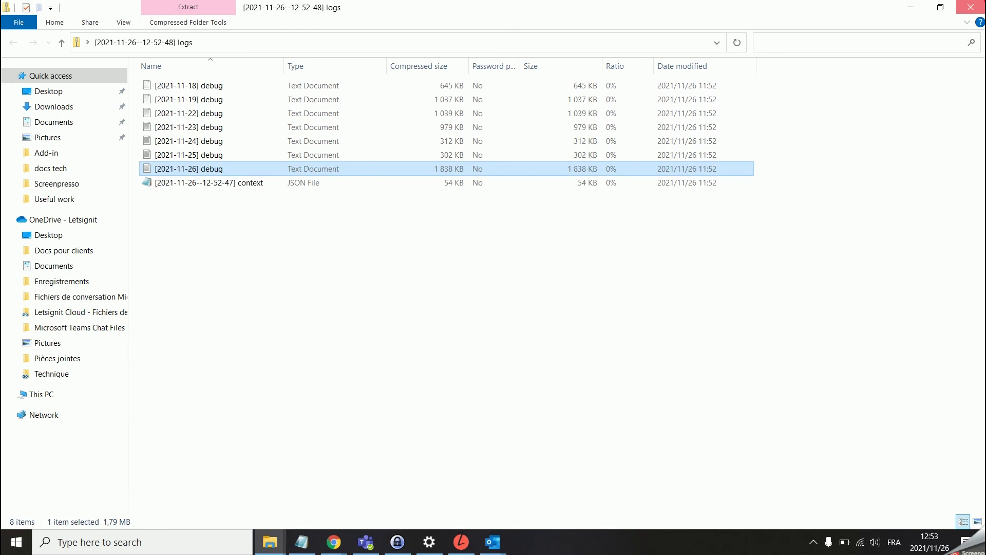
click(971, 7)
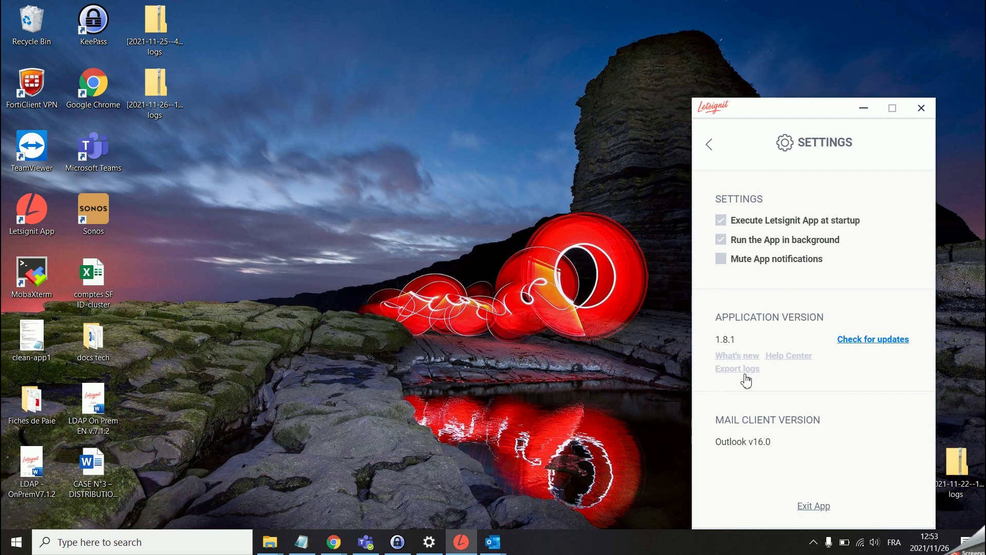
- Open the AppData Roaming folder through a %appdata% Windows search
click(172, 546)
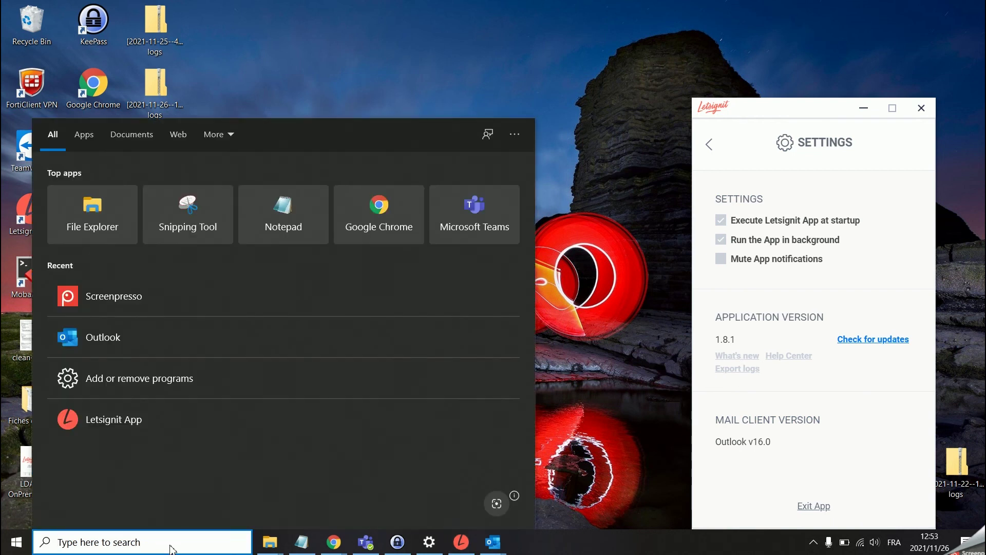
text(%)
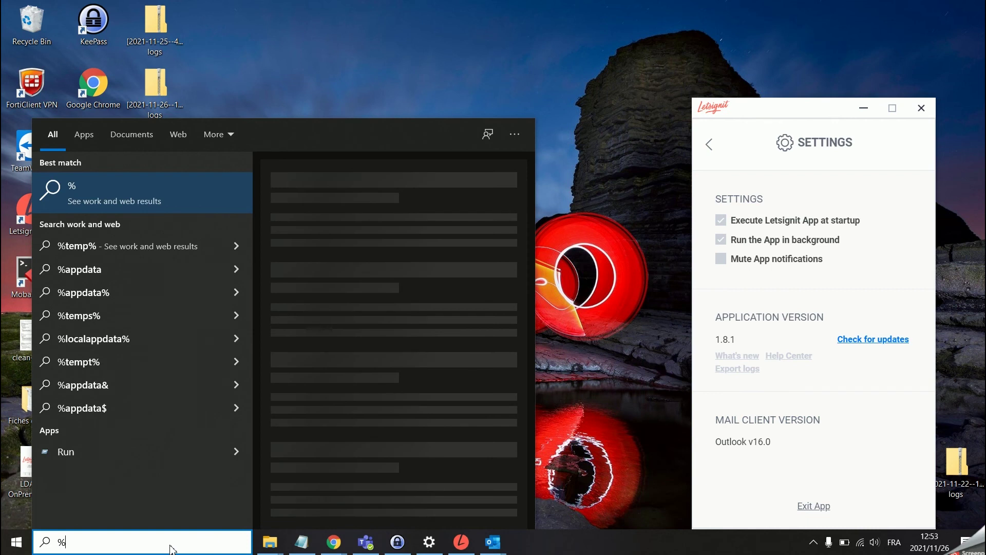
text(appdata%)
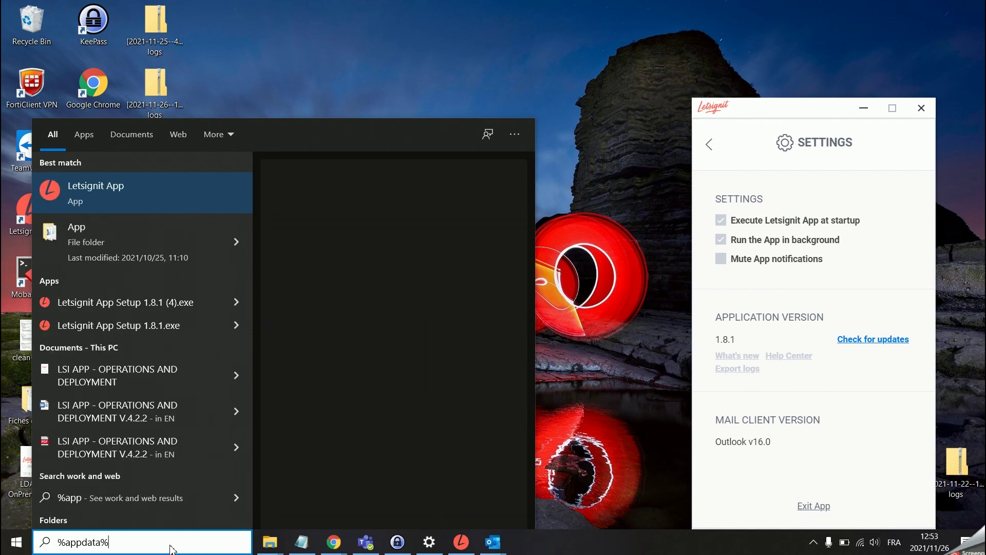
click(124, 193)
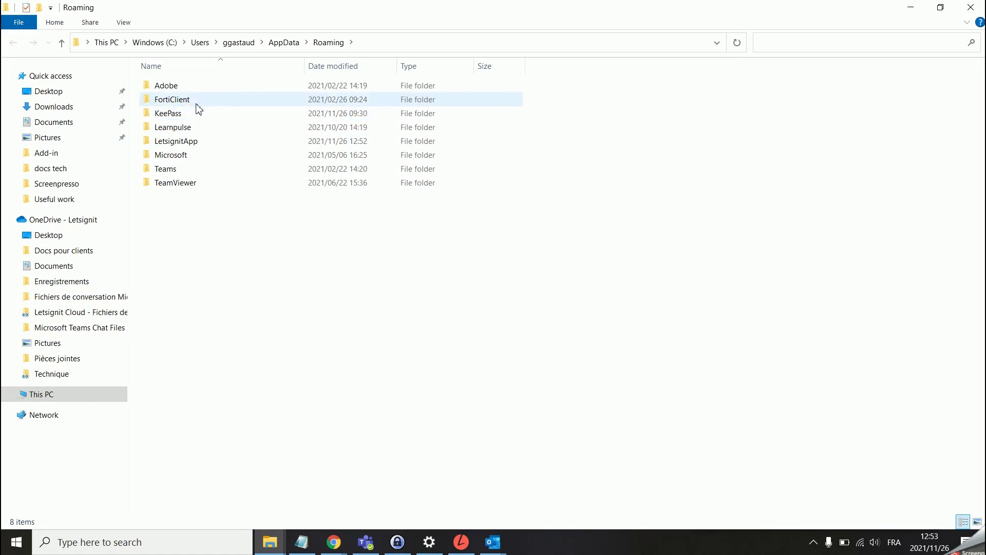
- Inspect the daily log files in LetsignitApp\logs, then close Explorer
double_click(204, 141)
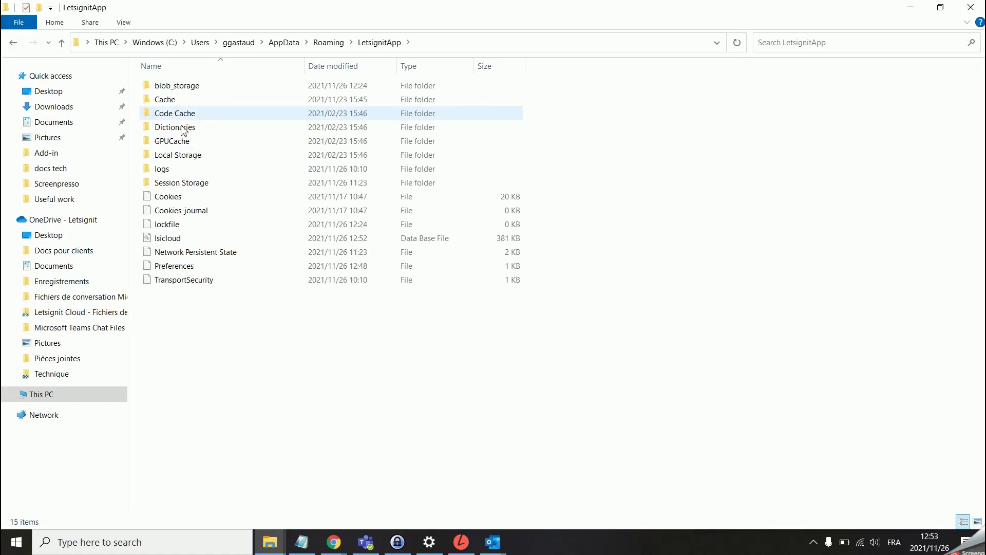
double_click(162, 169)
drag(208, 441, 216, 128)
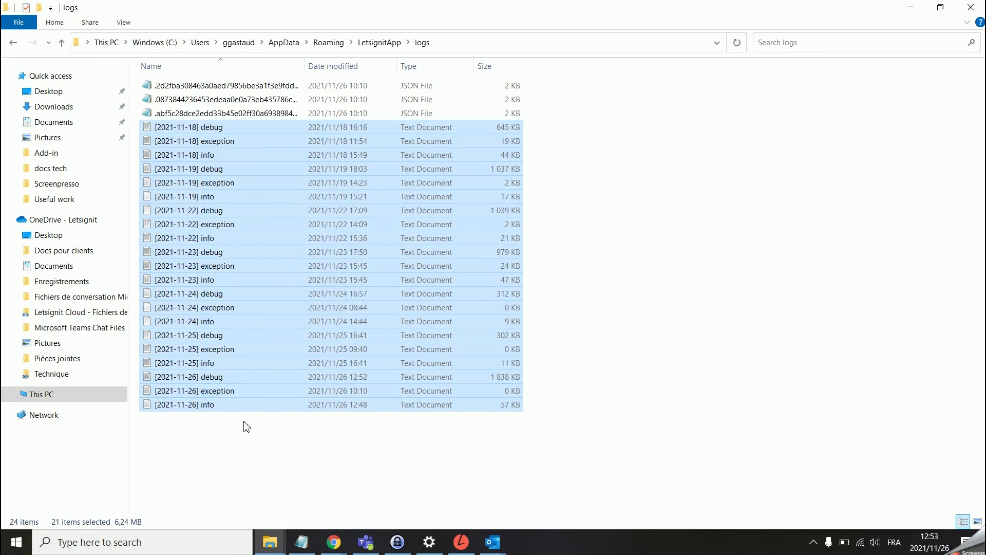
click(266, 452)
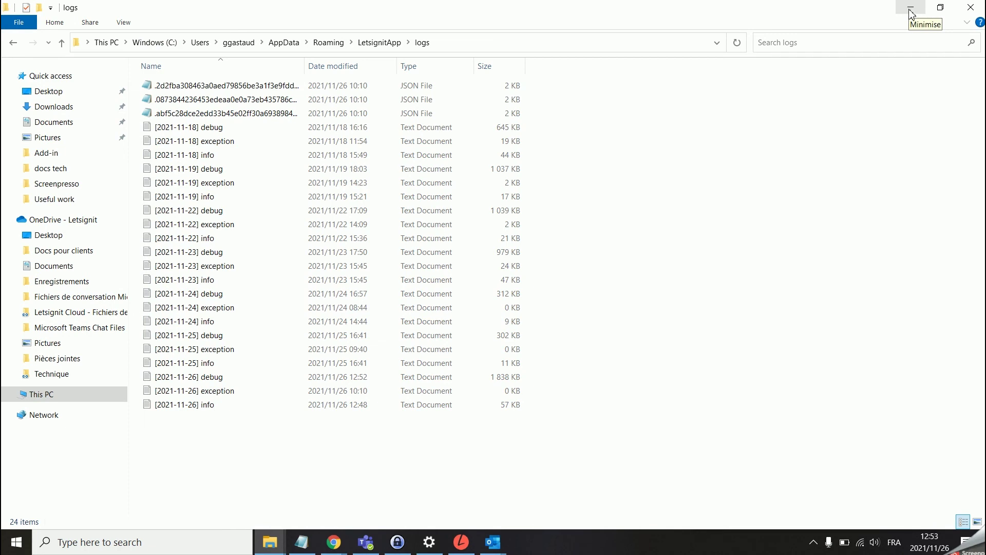
click(979, 7)
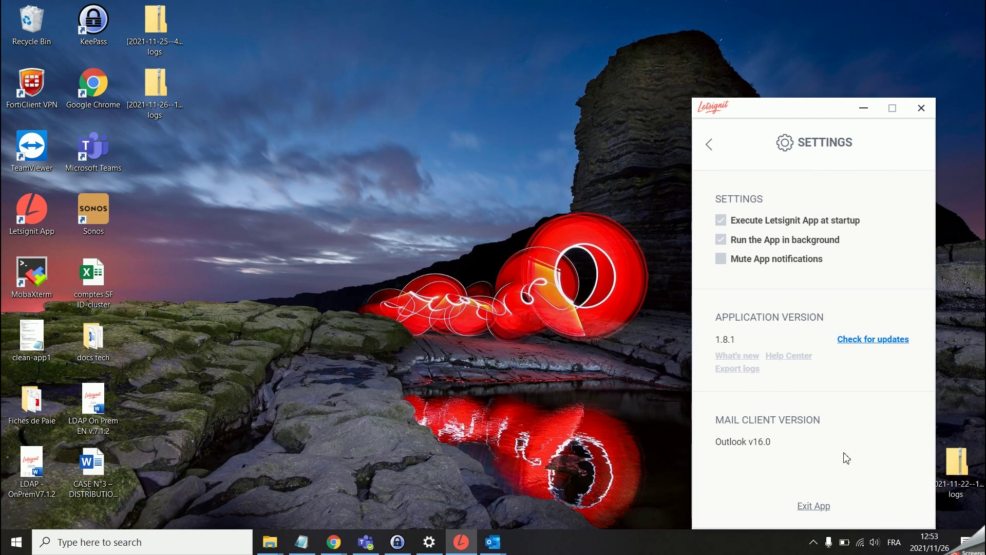
- Return to the signatures overview with the MASTER signature, then reveal the hidden tray icons
click(794, 445)
click(713, 147)
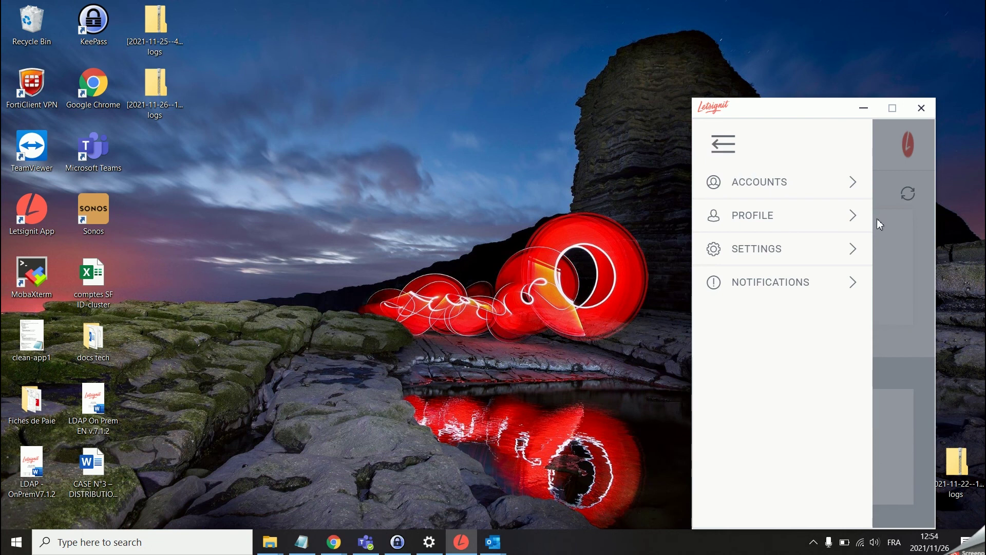
click(889, 245)
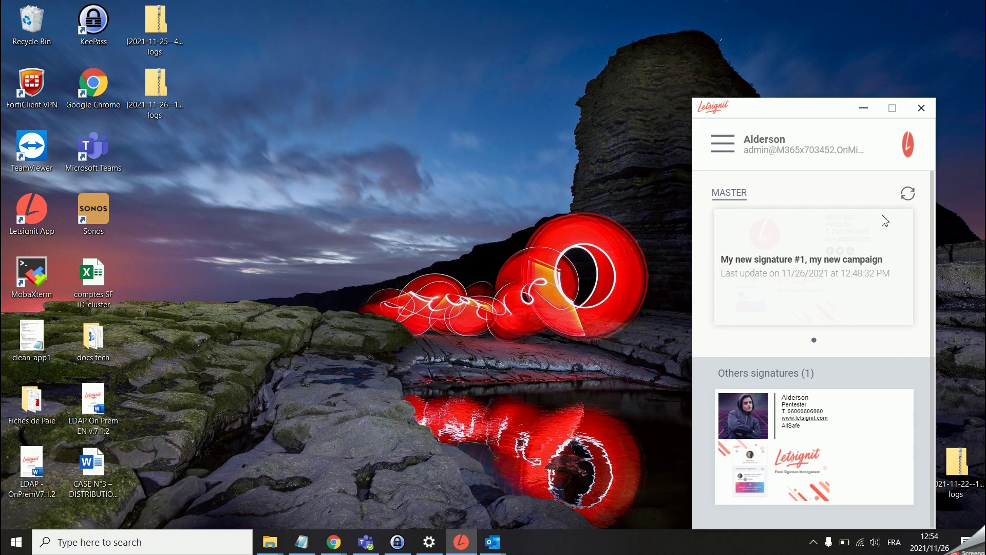
click(813, 541)
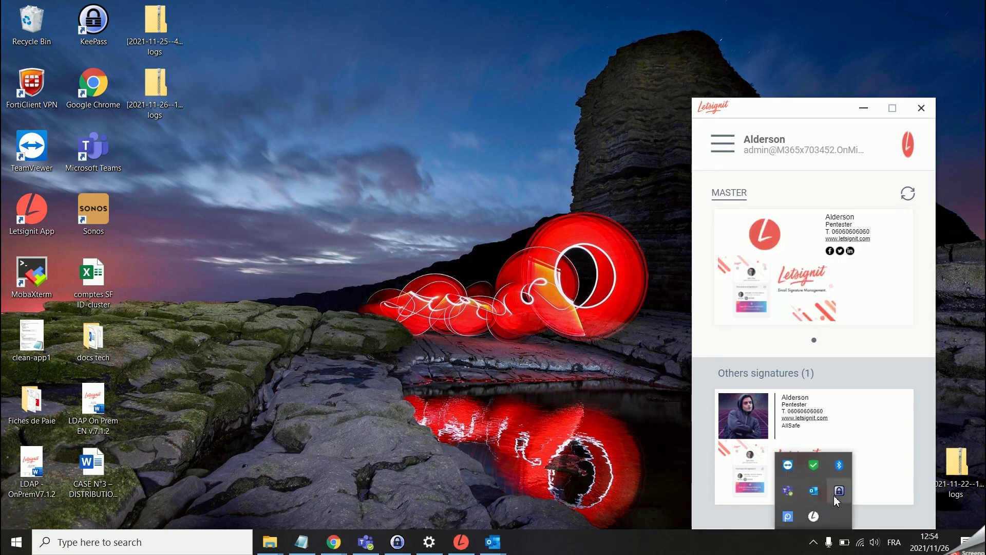